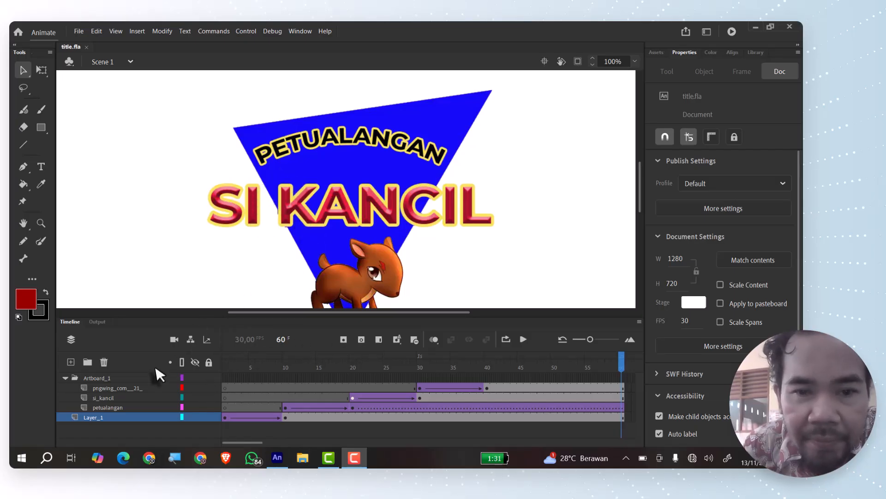
- Play the title animation on the timeline to preview it
left_click(524, 344)
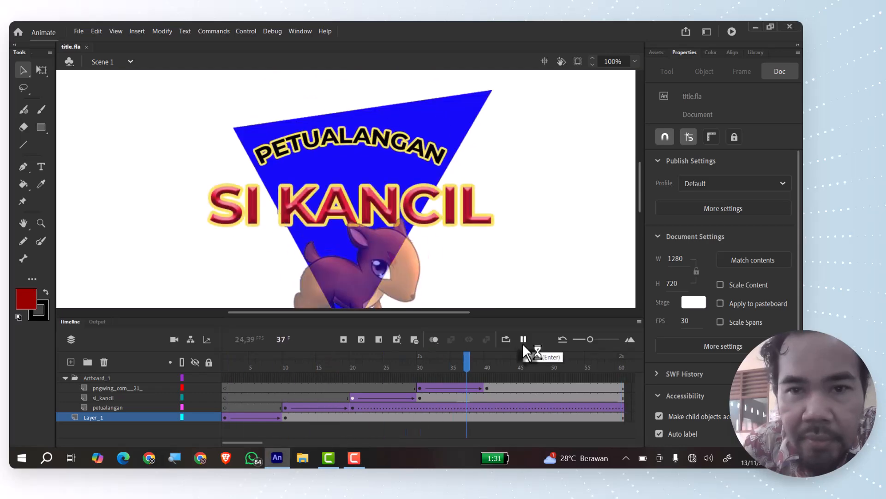
left_click(523, 344)
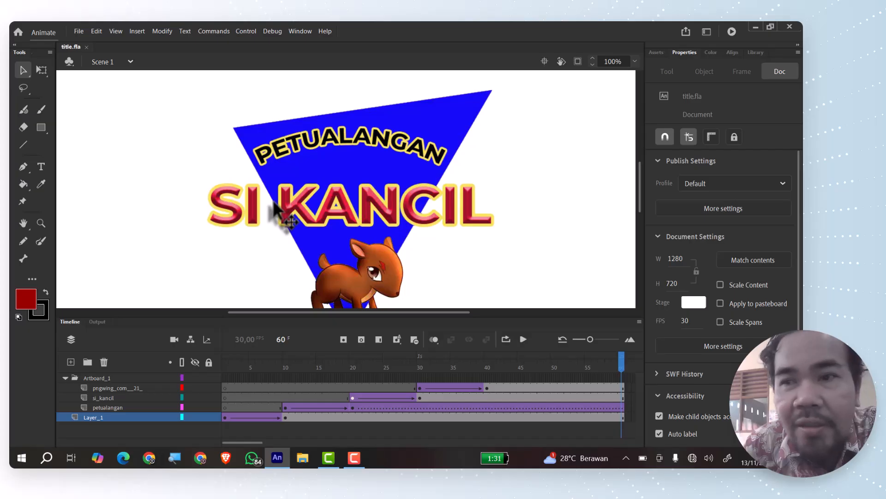
- Switch to Photoshop and open the recent file titel animasi.psd
left_click(754, 29)
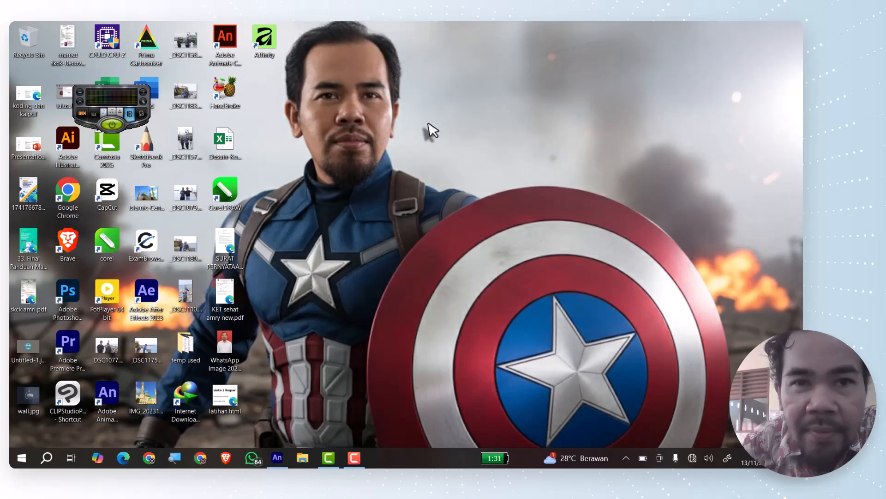
double_click(62, 304)
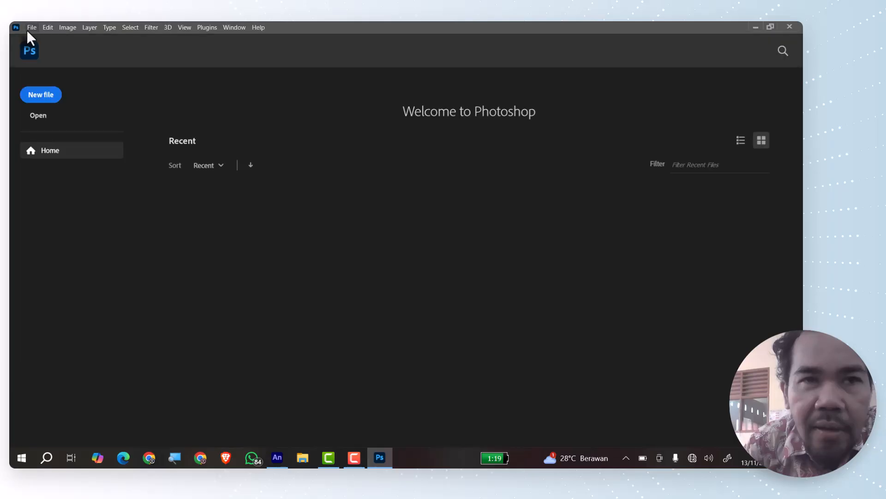
left_click(27, 29)
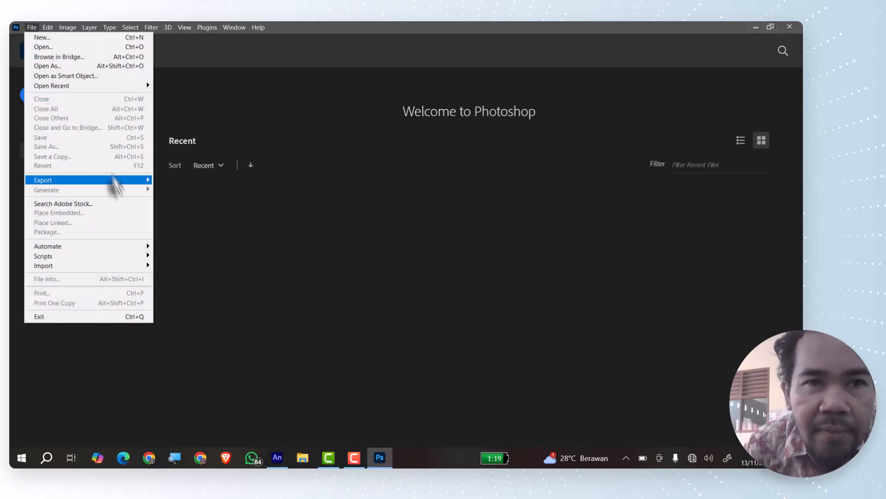
mouse_move(106, 83)
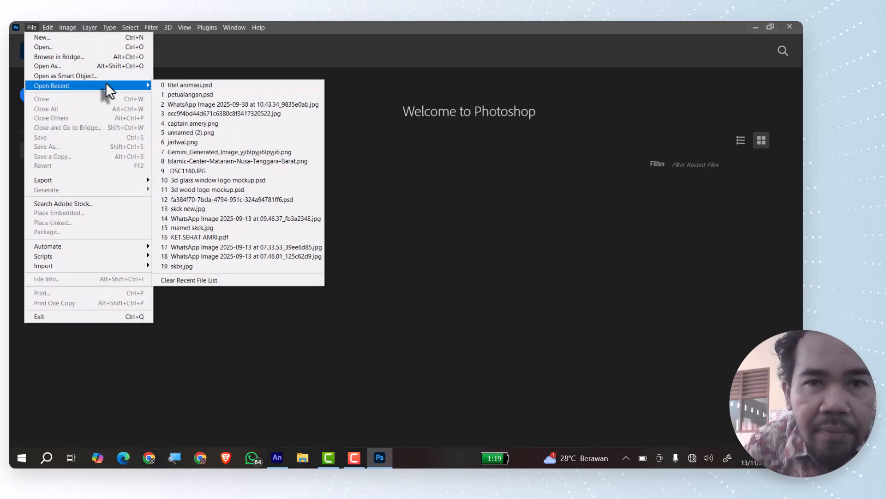
left_click(176, 85)
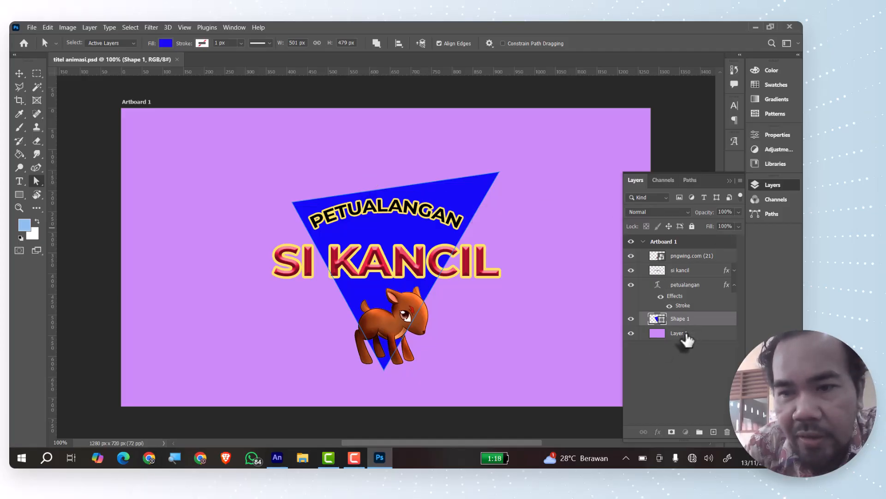
- Examine how the title artwork is split into layers, from Layer 1 and Shape 1 up to si kancil and pngwing.com (21)
left_click(685, 336)
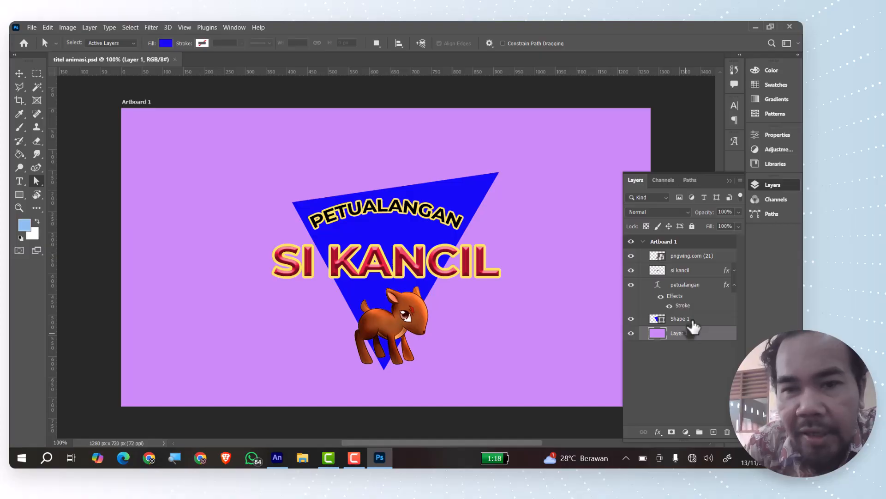
left_click(692, 322)
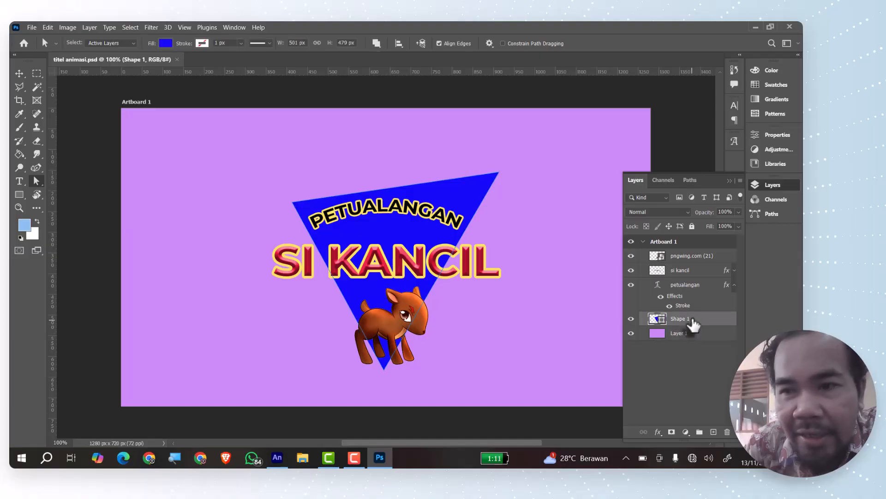
left_click(689, 272)
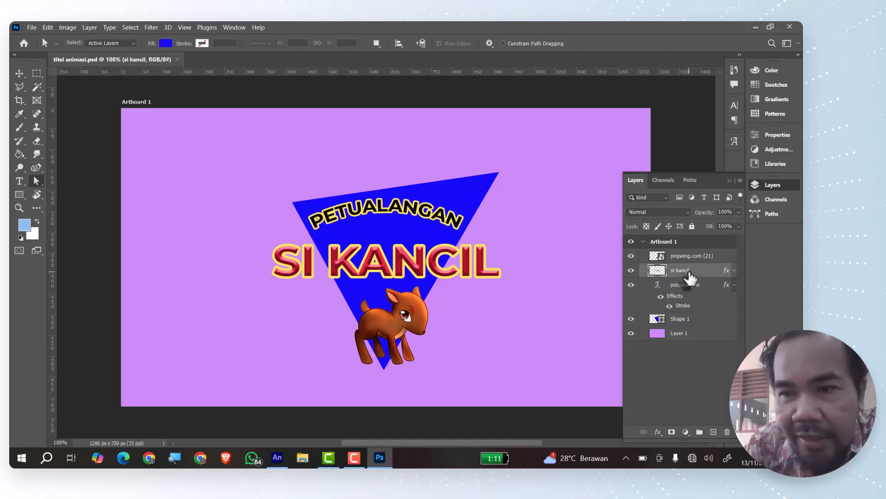
left_click(690, 258)
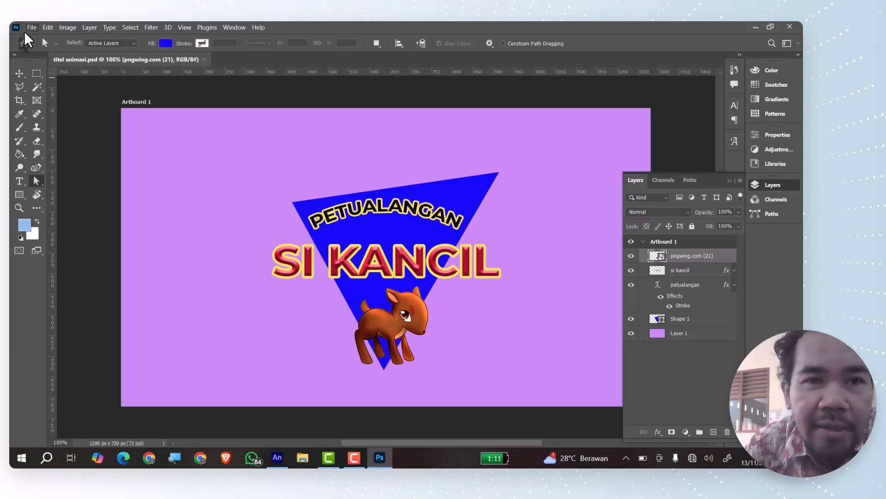
left_click(29, 30)
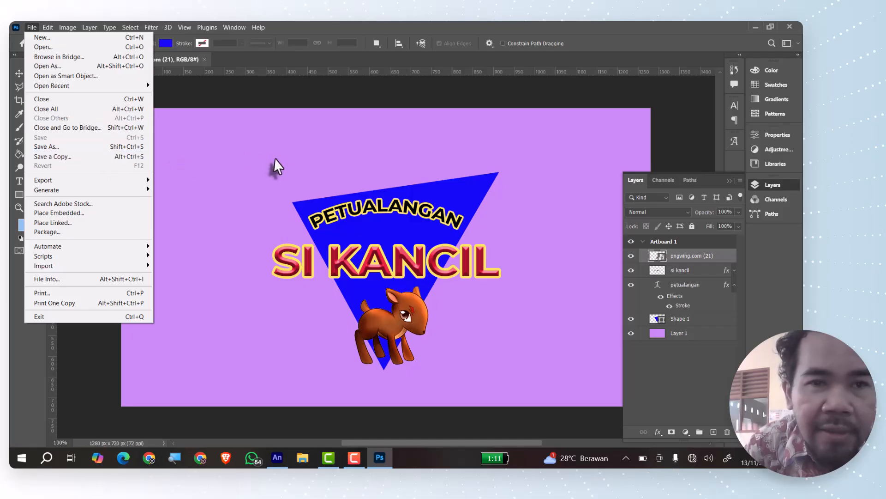
left_click(480, 140)
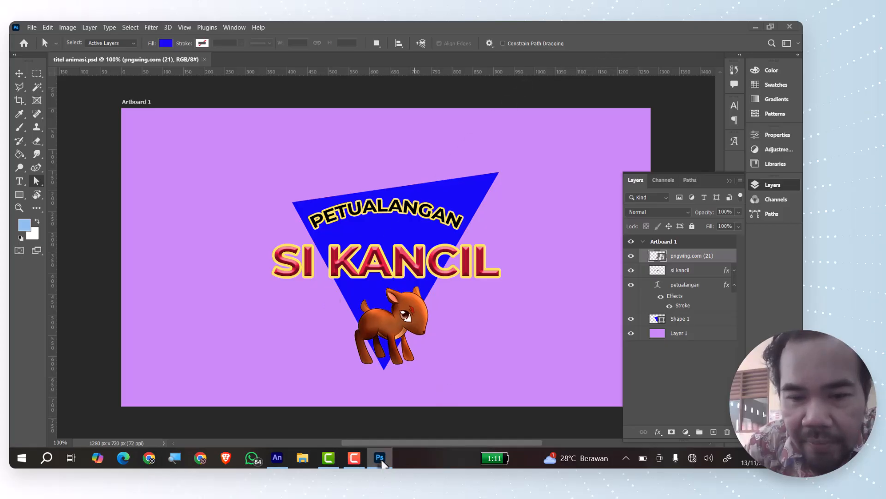
left_click(379, 458)
left_click(379, 458)
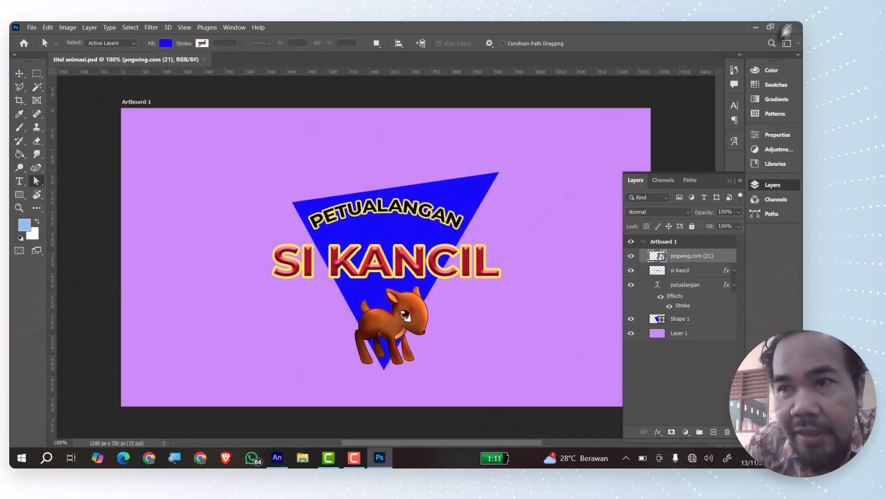
- Close Photoshop and switch back to Adobe Animate
left_click(790, 26)
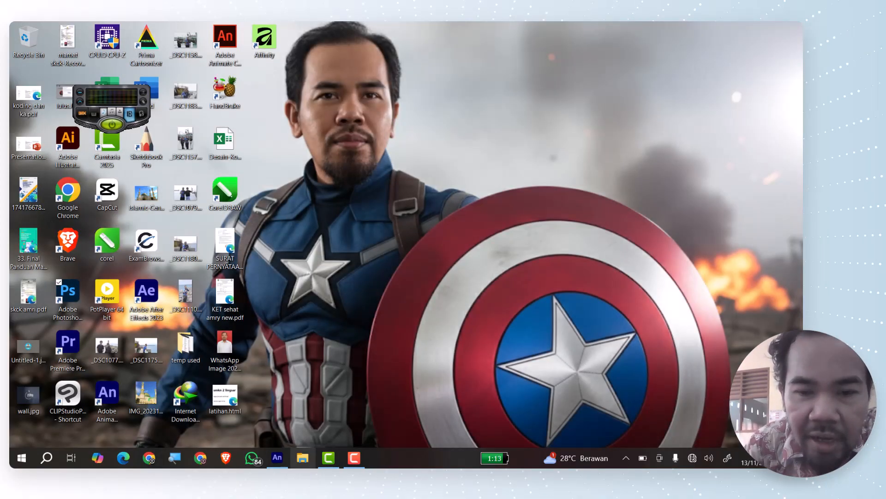
left_click(279, 449)
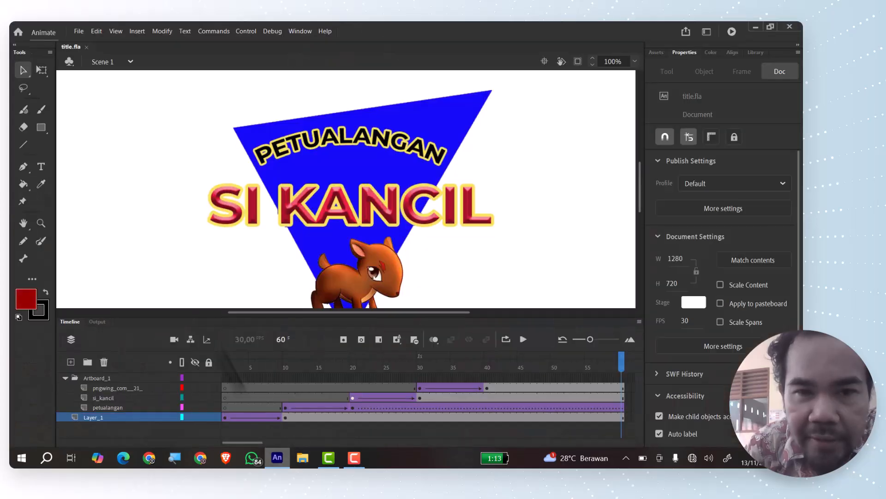
left_click(79, 31)
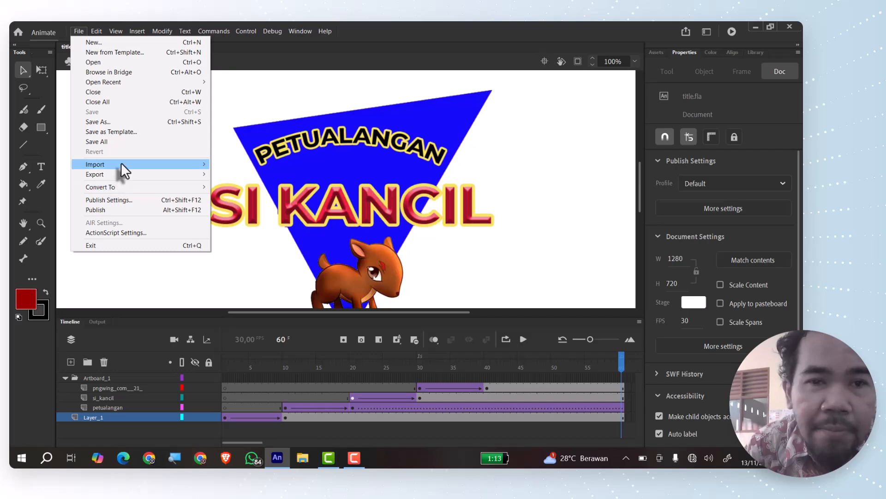
mouse_move(121, 165)
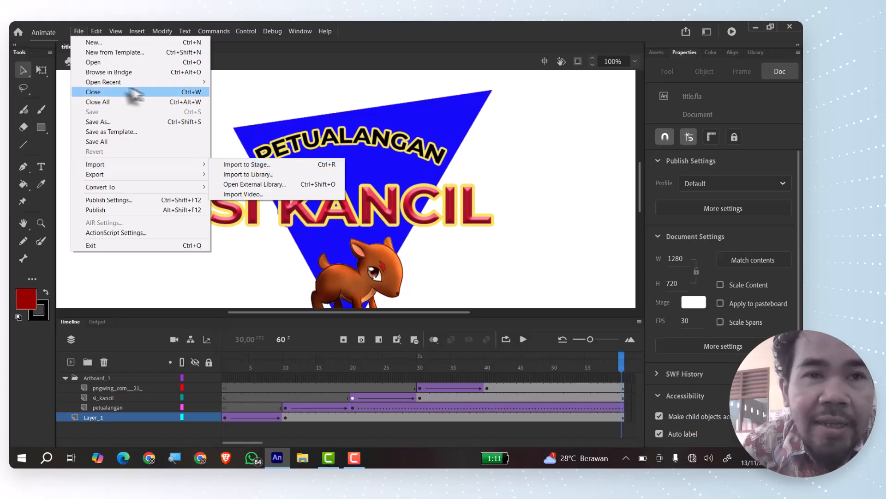
left_click(76, 32)
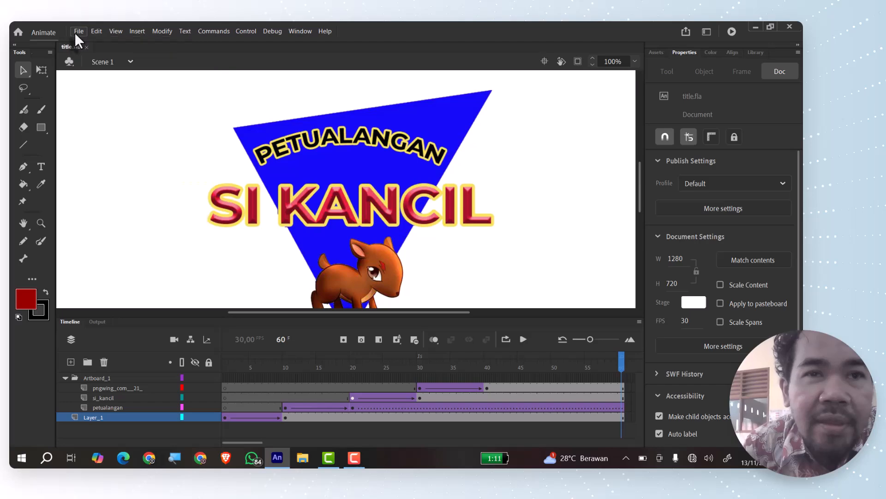
- Create a new HD character animation document at 1280 x 720, 30 fps, with the ActionScript 3.0 platform
left_click(75, 32)
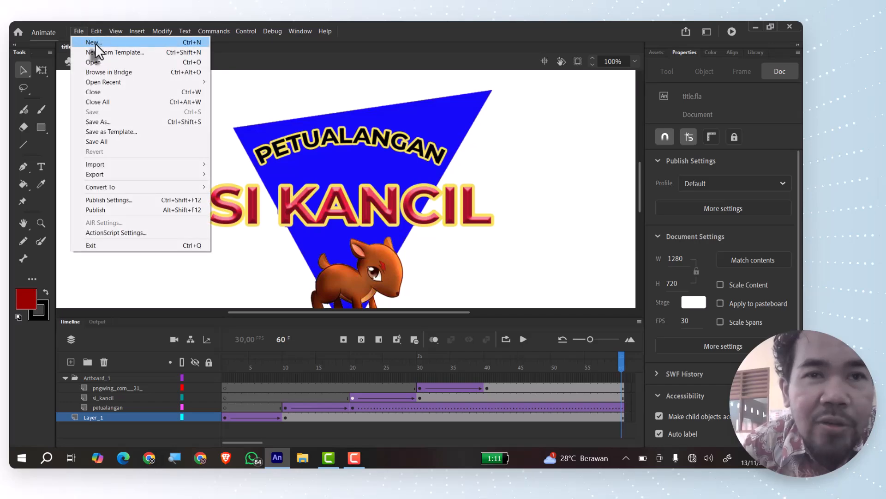
key("Escape")
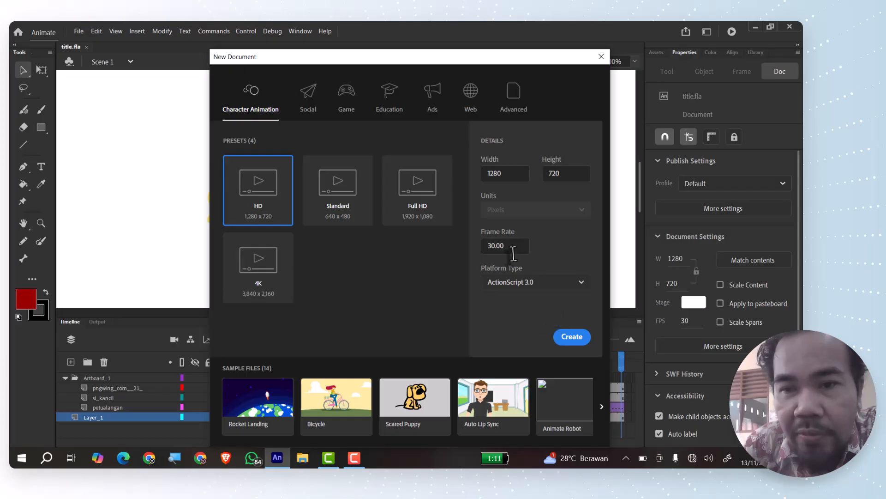
left_click(573, 337)
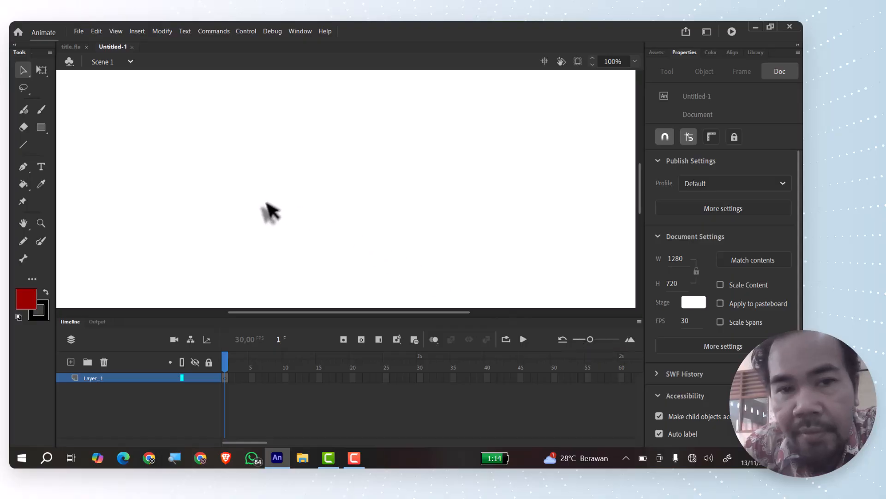
- Import titel animasi.psd to the stage as Animate layers, excluding the purple background Layer 1
left_click(77, 32)
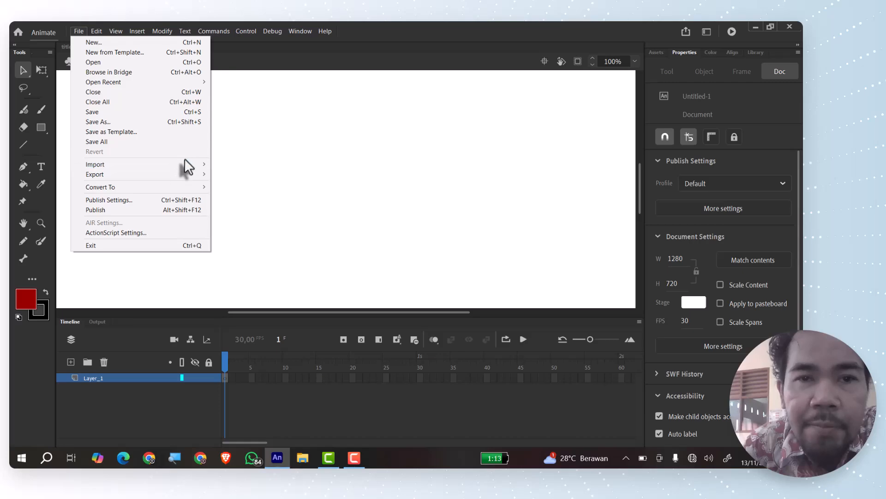
mouse_move(184, 166)
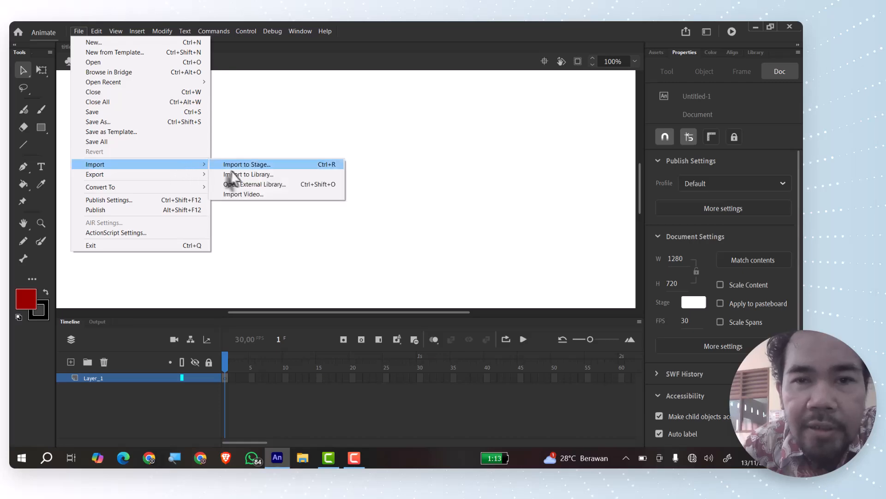
left_click(253, 165)
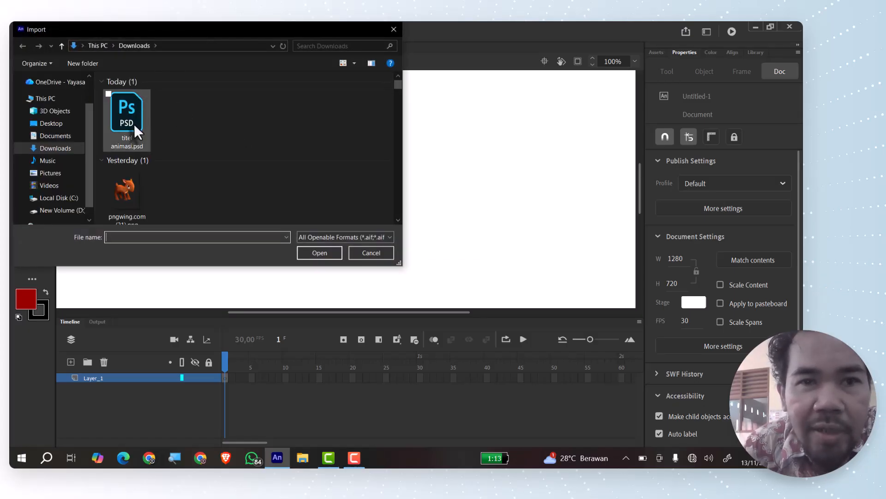
left_click(134, 124)
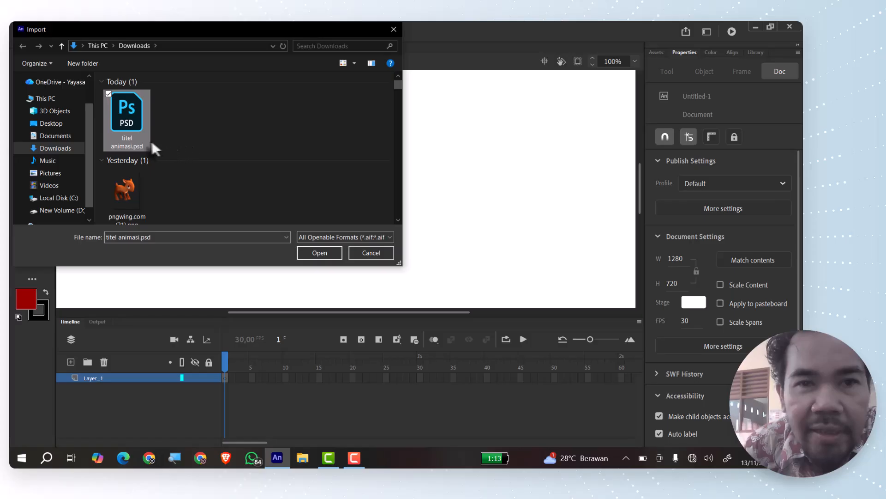
left_click(318, 252)
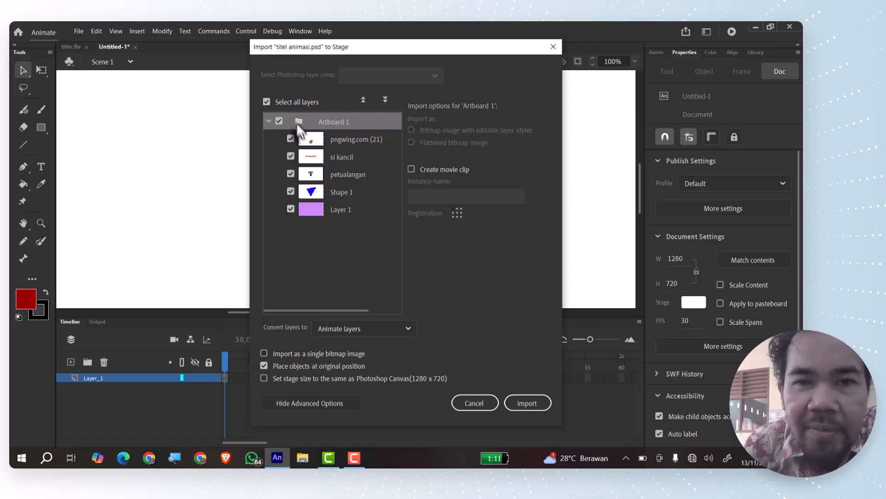
left_click(290, 209)
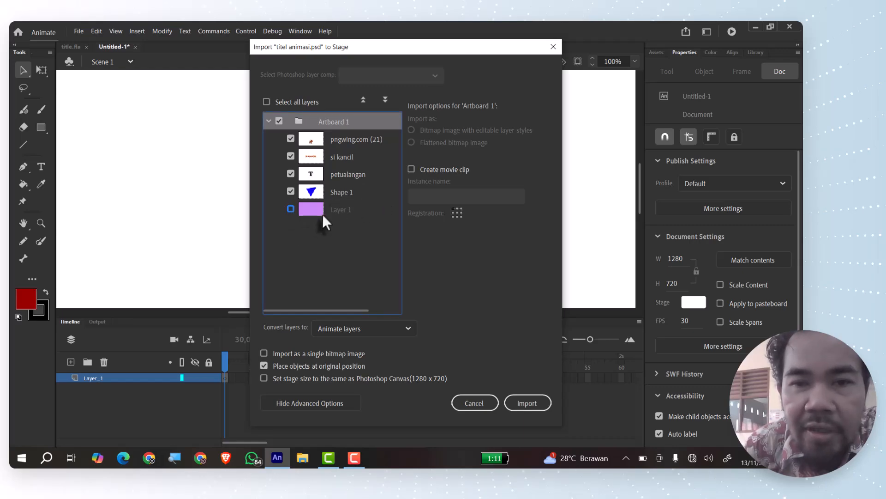
left_click(527, 403)
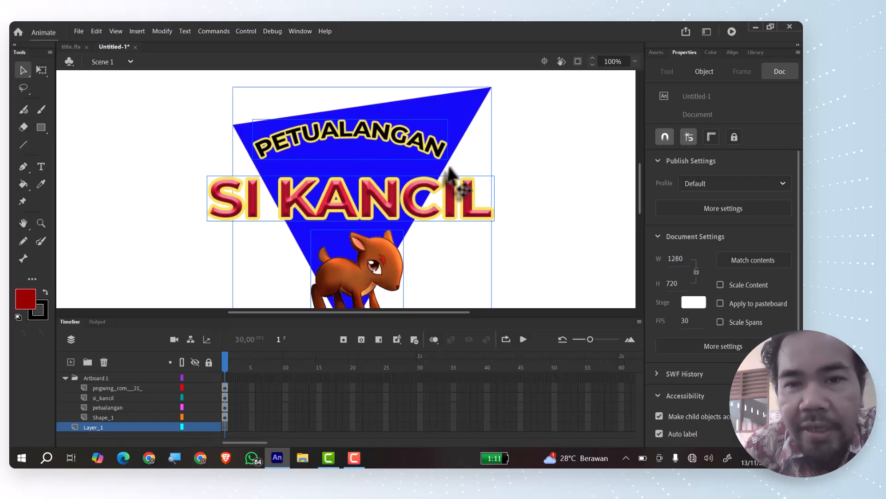
- Convert the blue triangle bitmap on the Shape_1 layer to a graphic symbol named "bg biru"
scroll(451, 167, "up", 5)
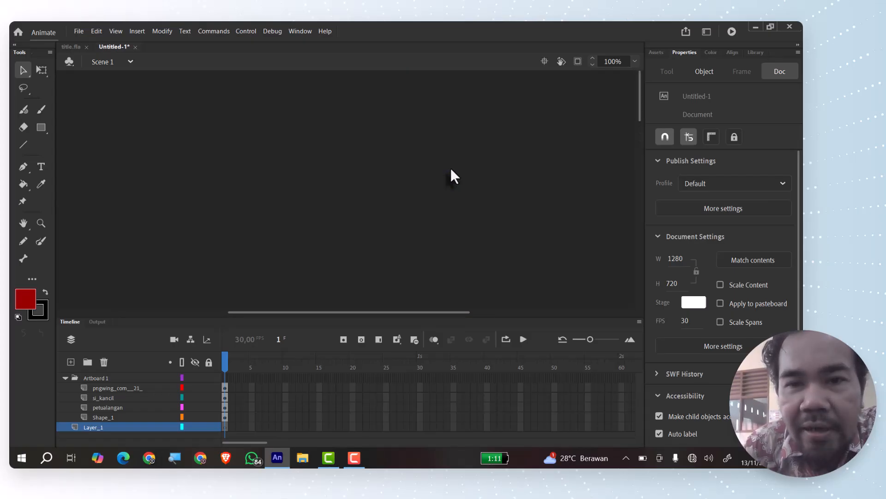
scroll(450, 168, "down", 6)
scroll(451, 168, "up", 3)
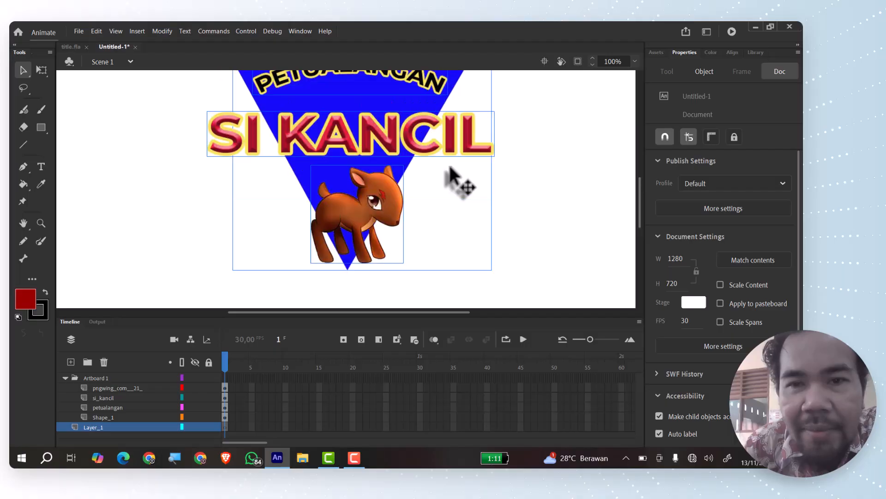
scroll(450, 167, "up", 3)
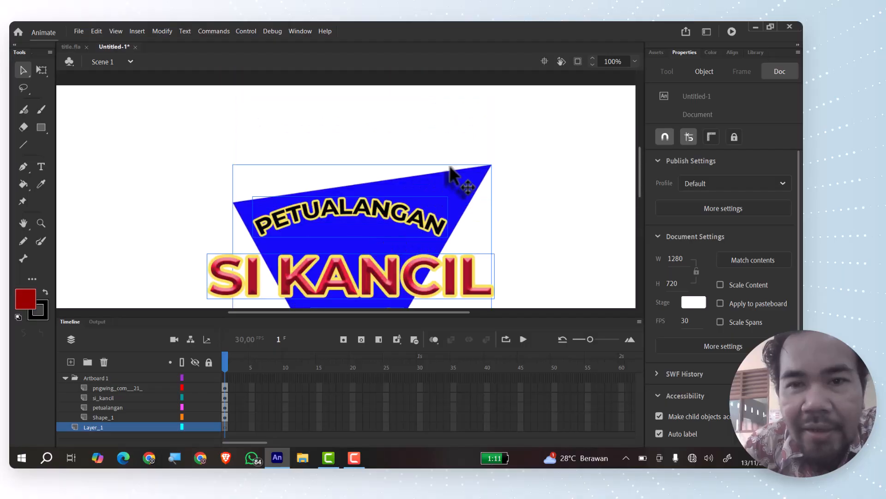
left_click(396, 150)
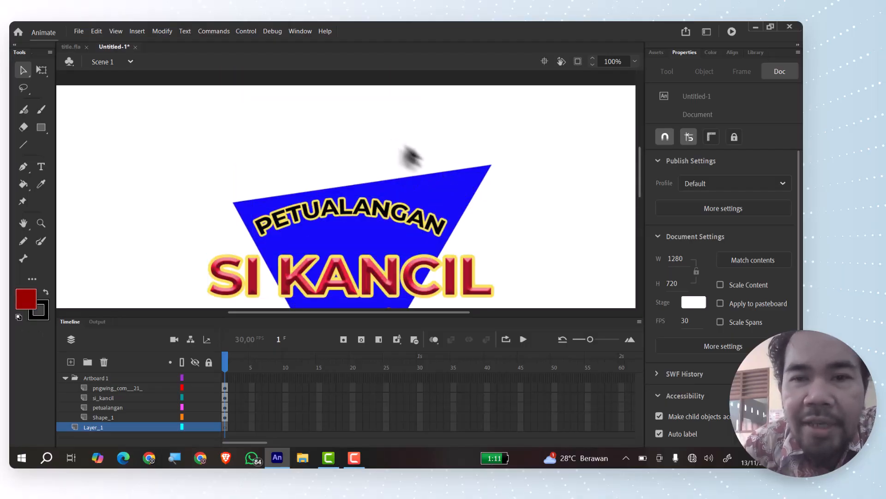
left_click(470, 186)
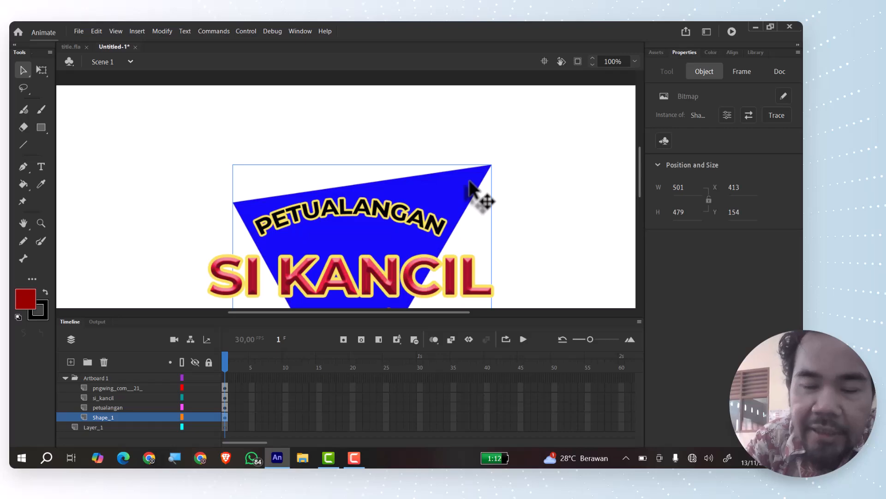
key("F8")
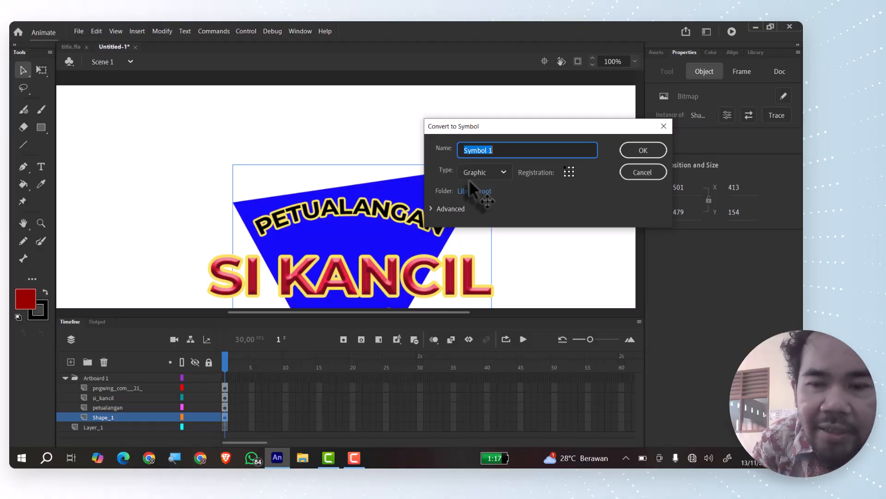
type("bg bi")
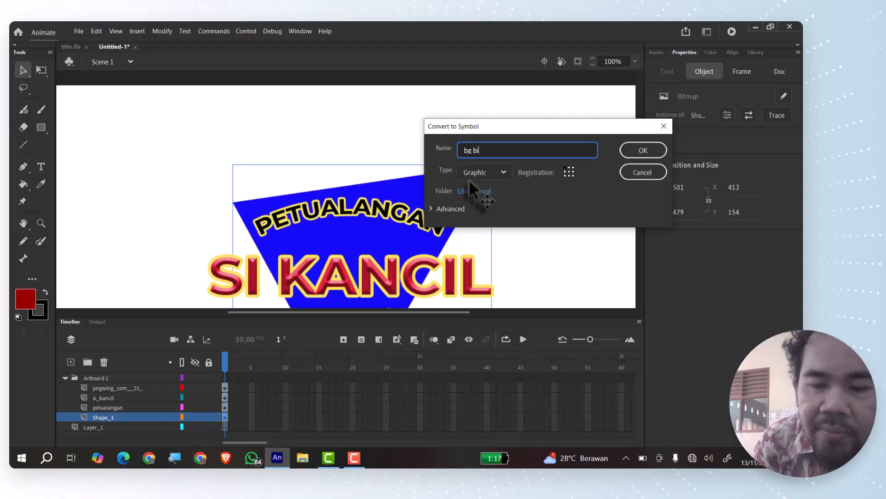
type("ru")
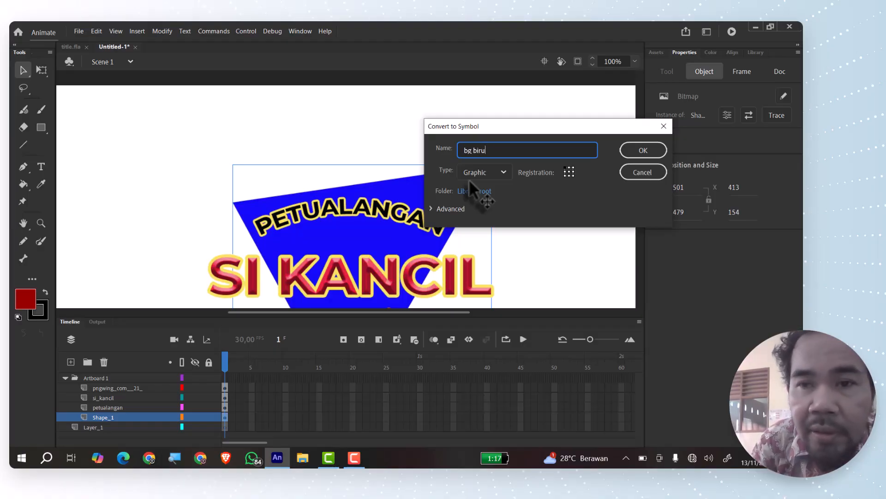
left_click(631, 151)
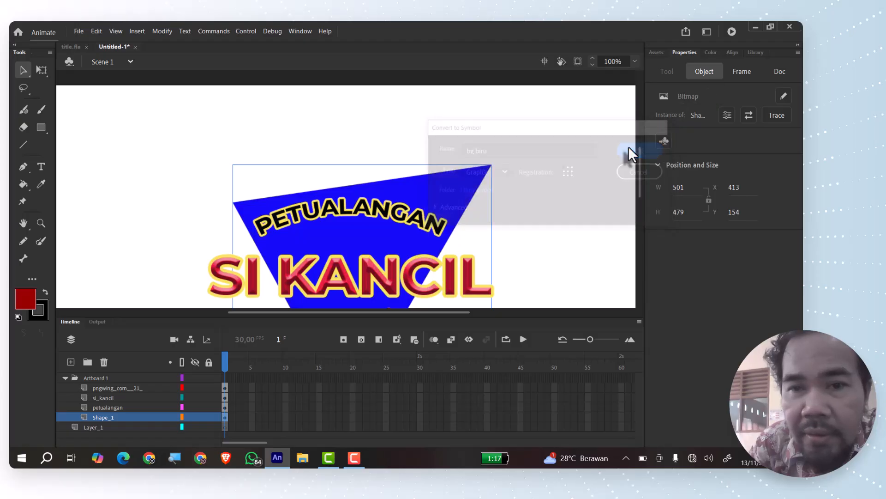
- Convert the curved PETUALANGAN text bitmap to a graphic symbol named "petualangan"
left_click(387, 218)
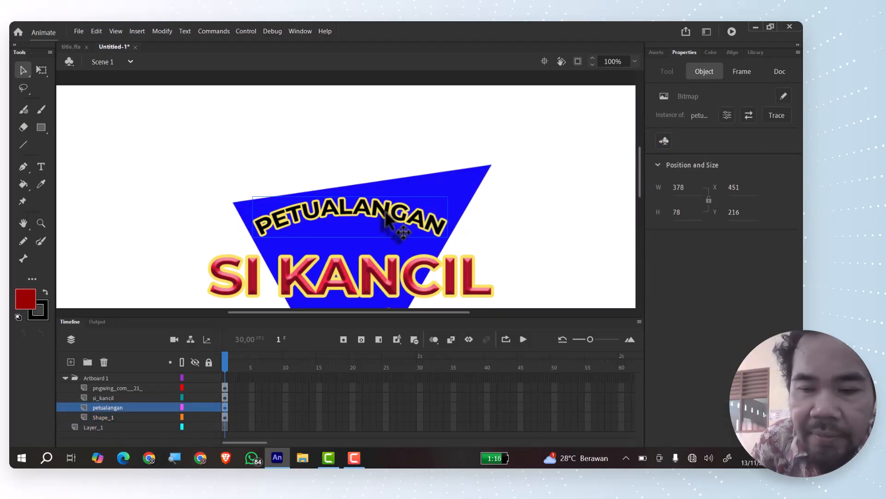
key("F8")
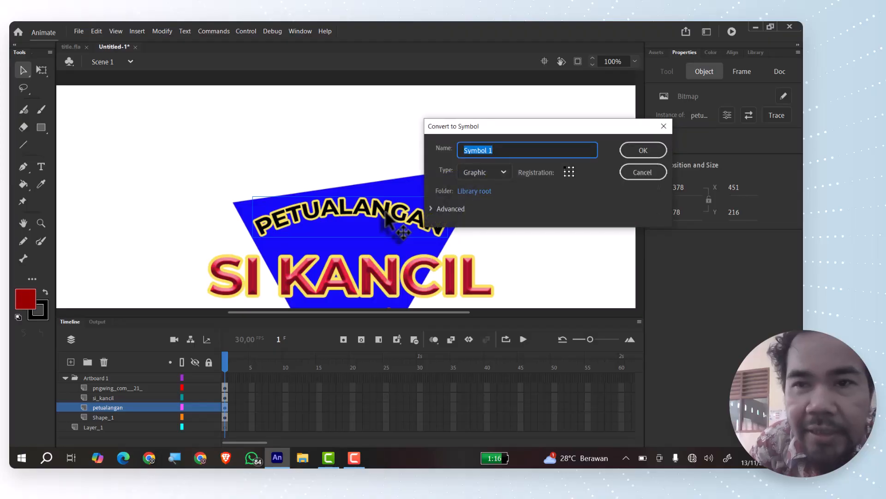
type("pet")
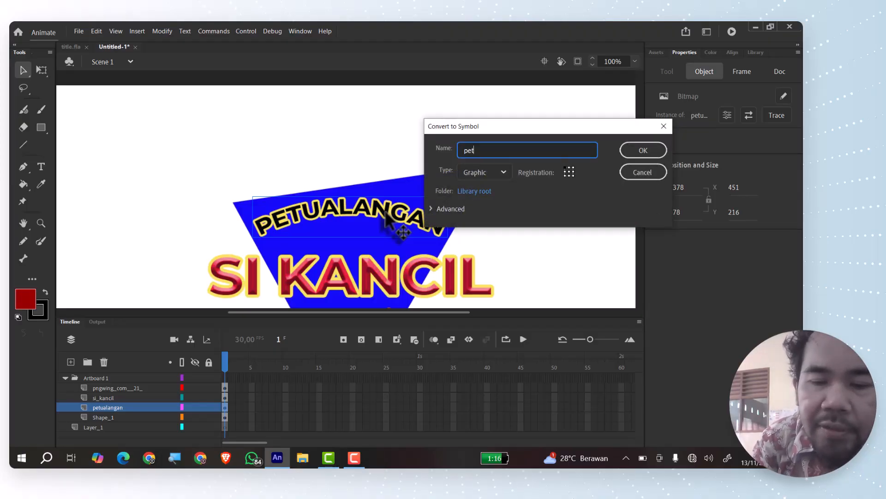
type("ualangan")
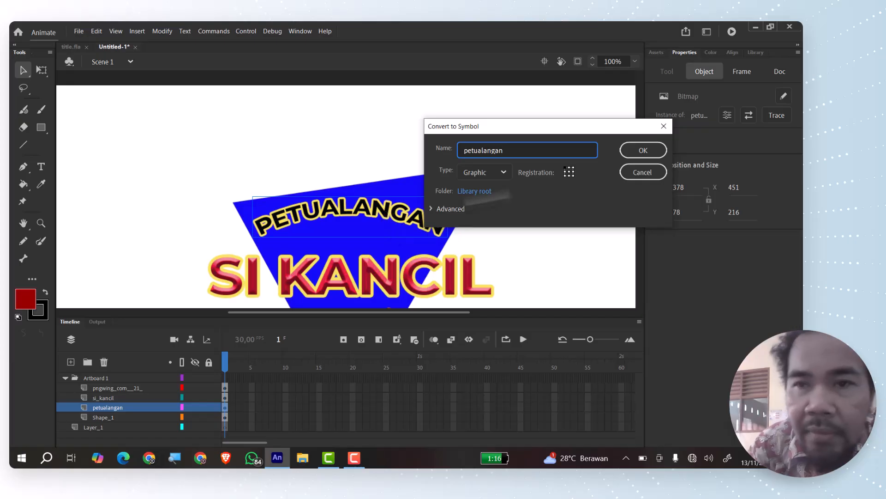
left_click(638, 152)
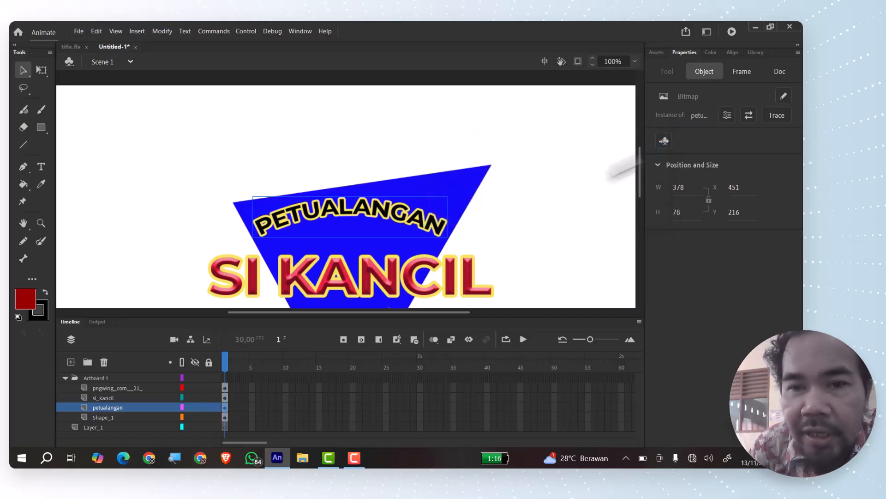
- Convert the SI KANCIL text bitmap to a graphic symbol named "kancil text"
left_click(411, 284)
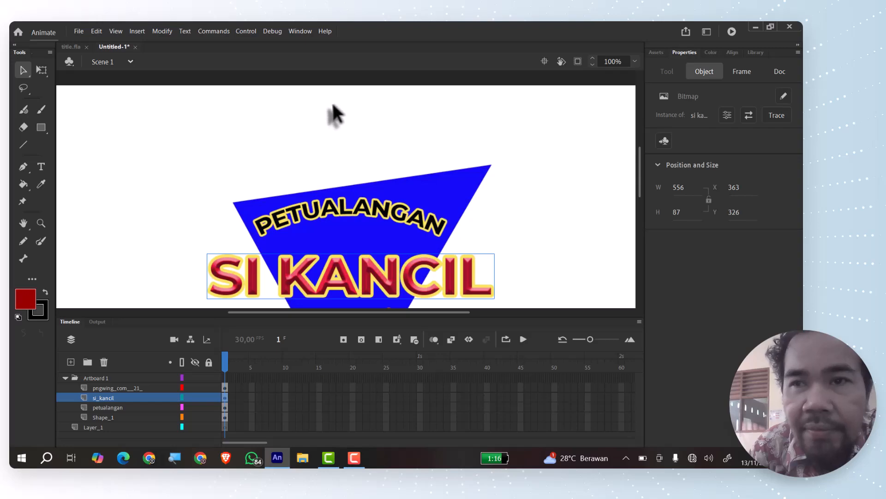
key("F8")
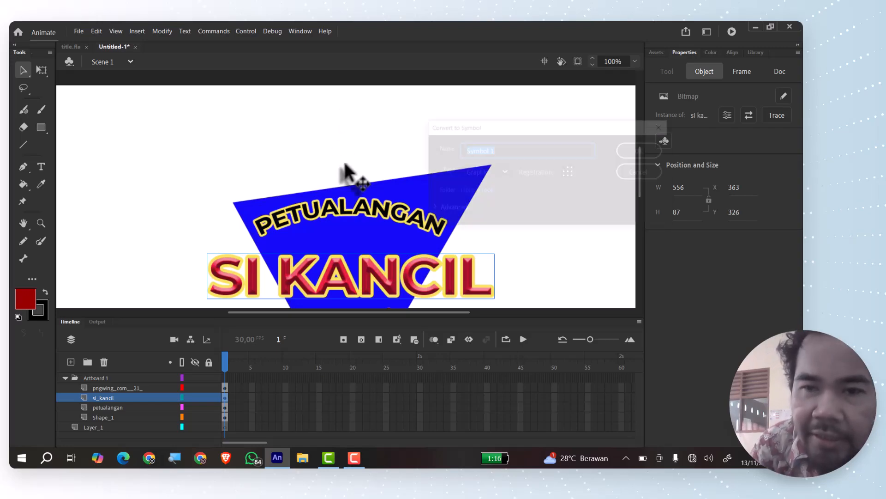
type("ka")
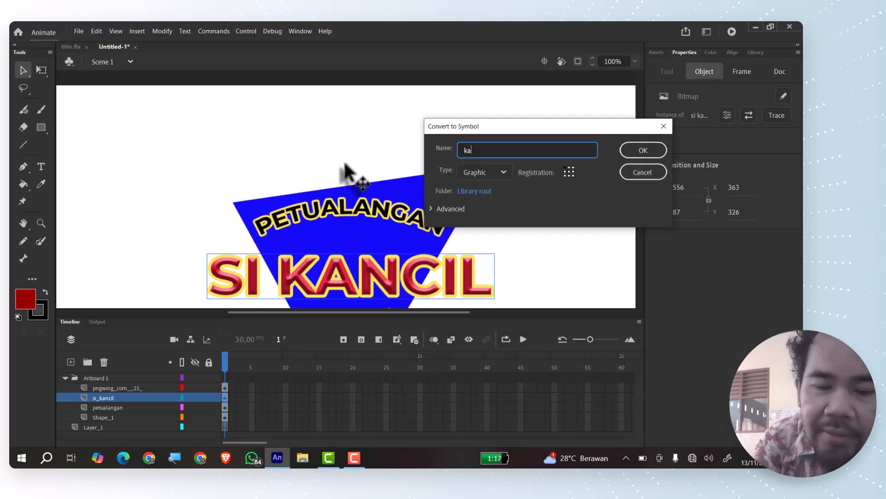
type("ncil")
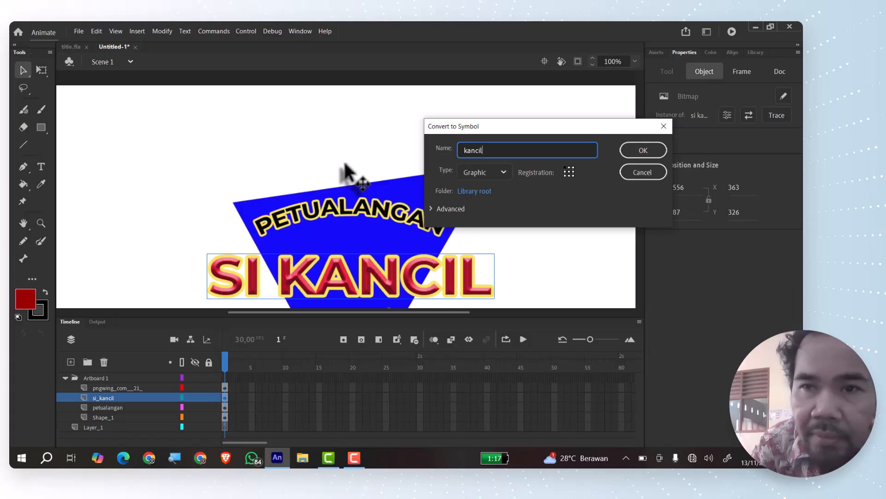
type(" text")
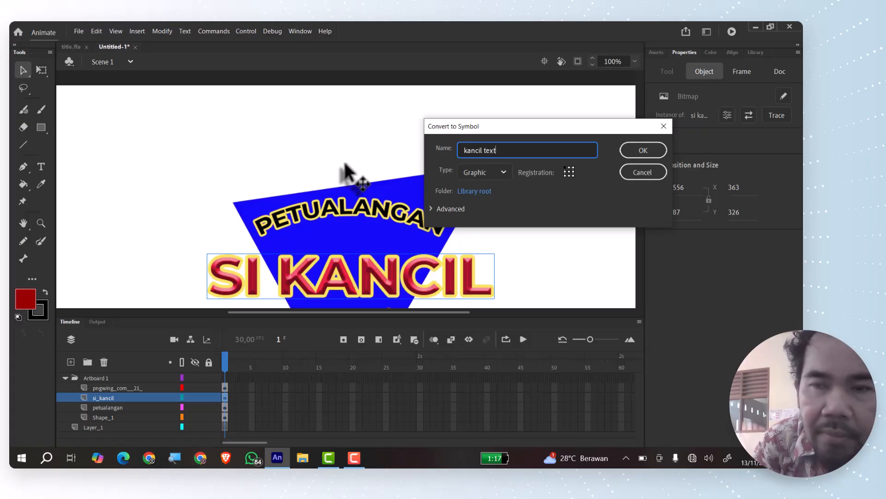
left_click(643, 155)
- Convert the deer bitmap below the title text to a graphic symbol named "kancil gbr"
scroll(501, 233, "down", 5)
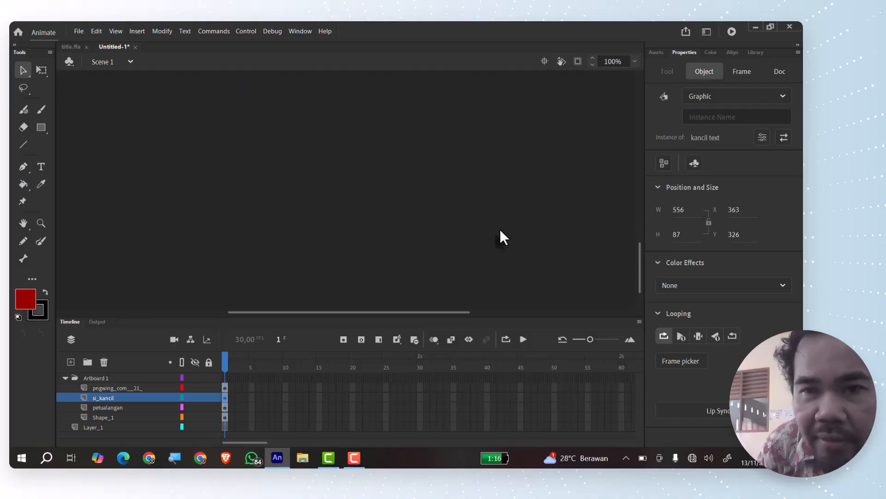
scroll(501, 233, "up", 2)
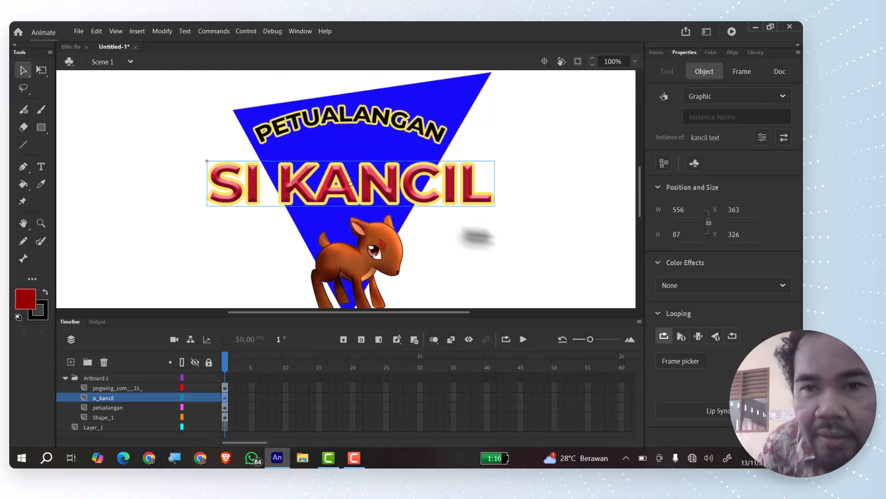
left_click(340, 266)
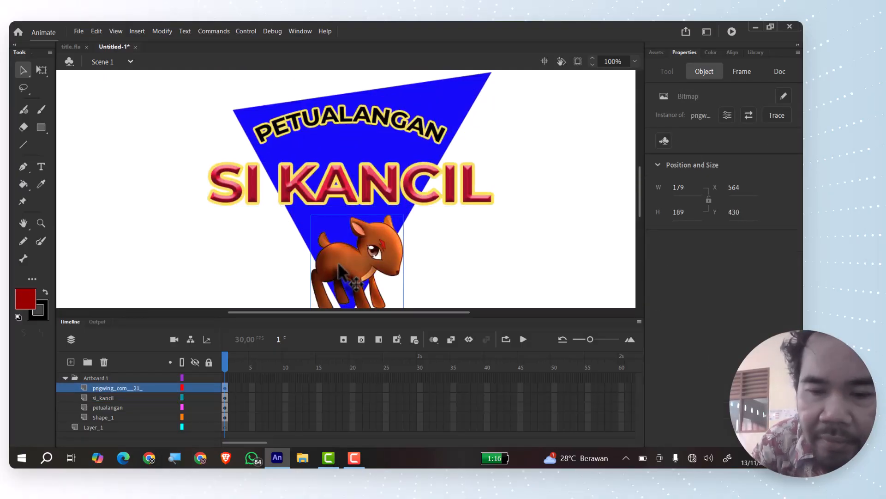
key("F8")
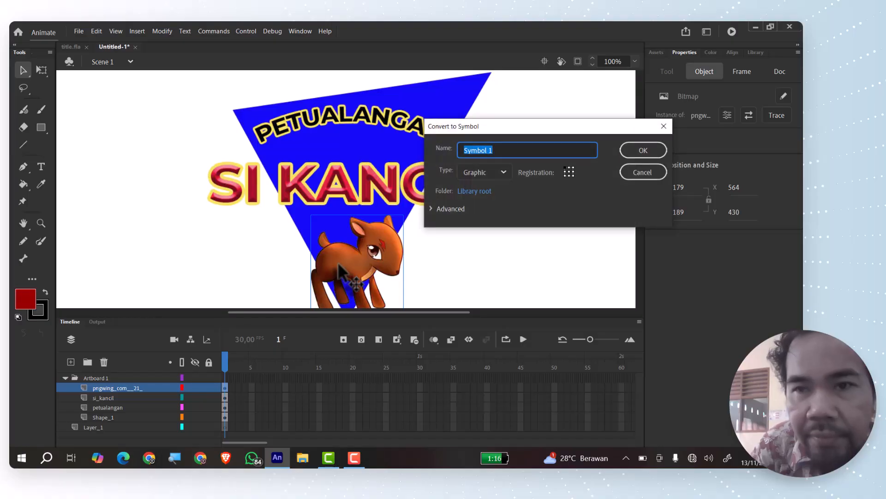
type("kan")
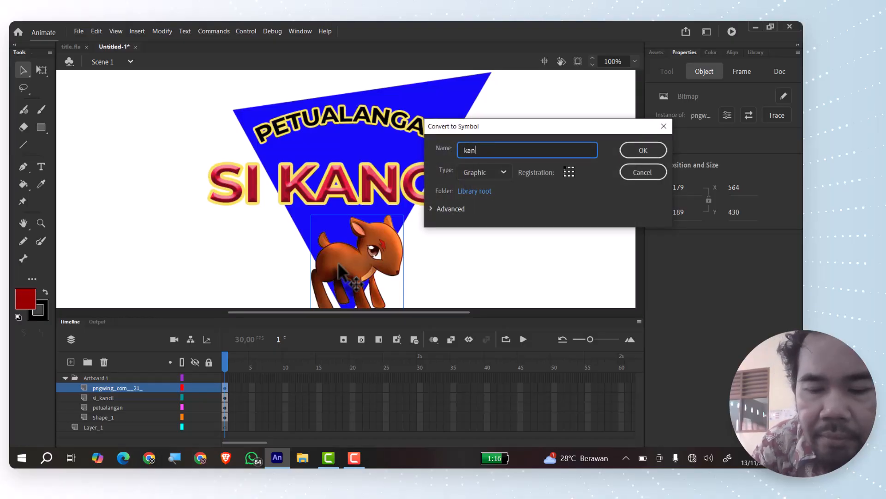
type("cil gbr")
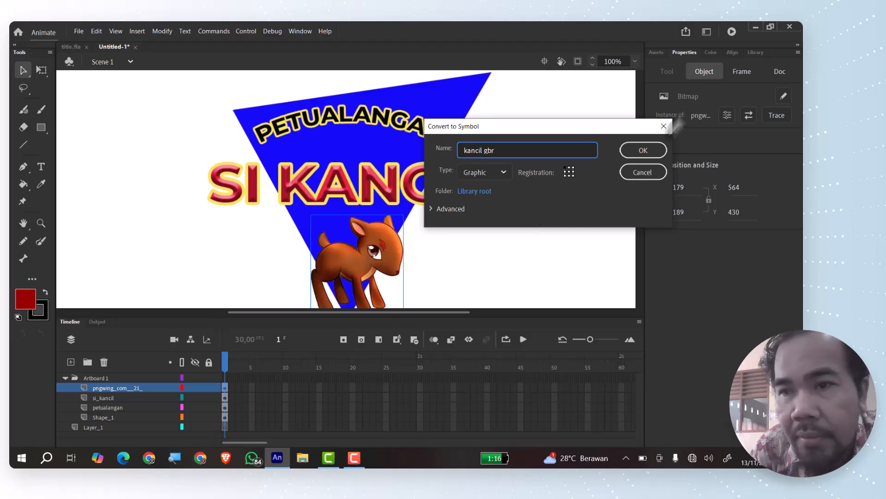
left_click(633, 151)
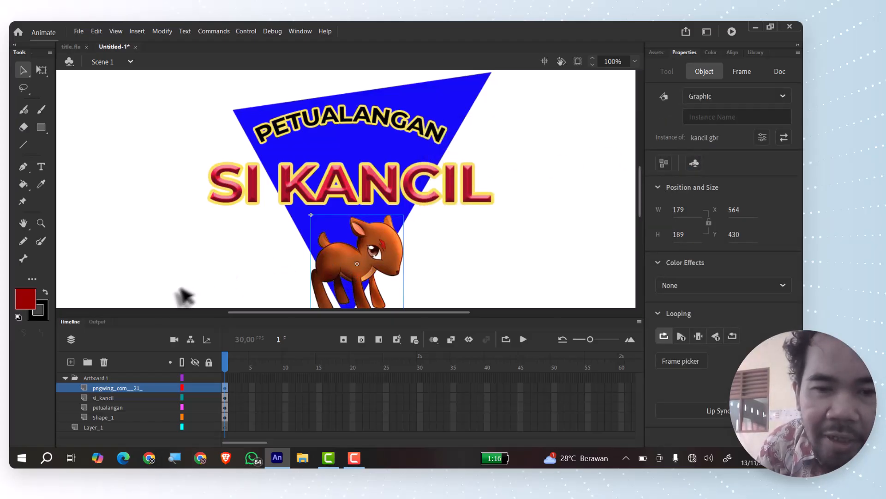
scroll(178, 293, "up", 5)
scroll(178, 294, "down", 5)
scroll(178, 294, "up", 3)
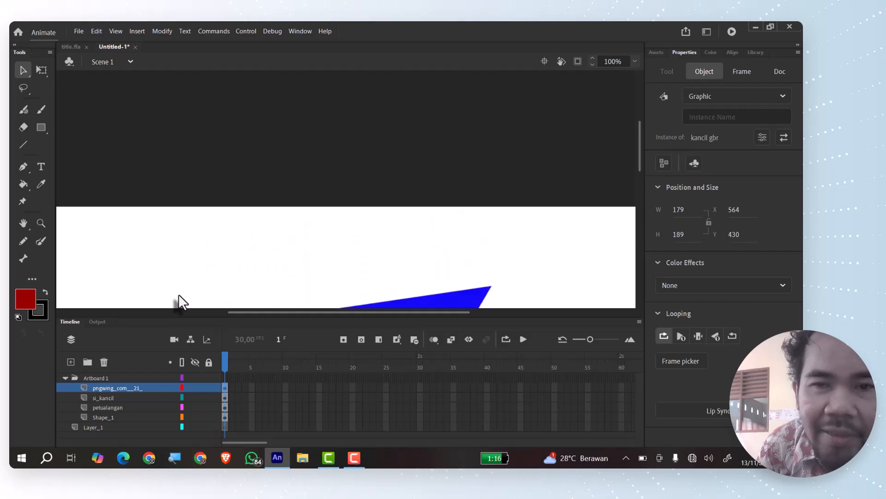
scroll(179, 294, "down", 1)
scroll(178, 294, "down", 4)
scroll(178, 293, "up", 2)
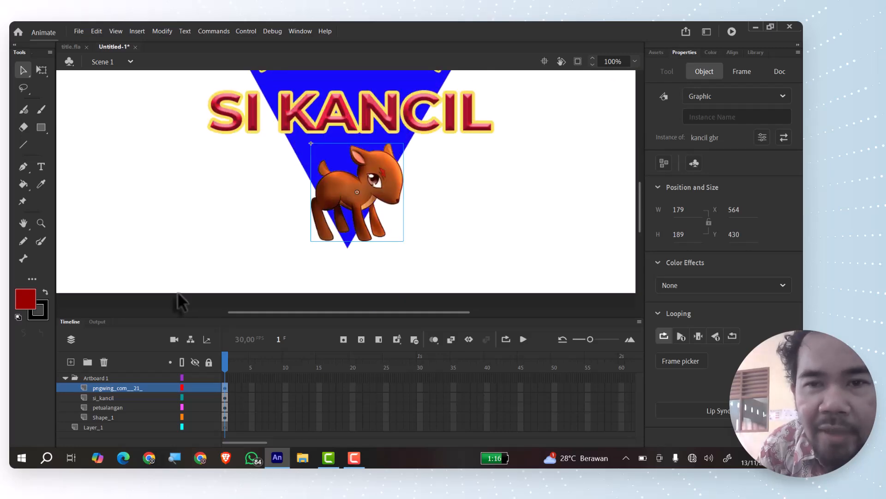
scroll(178, 293, "up", 1)
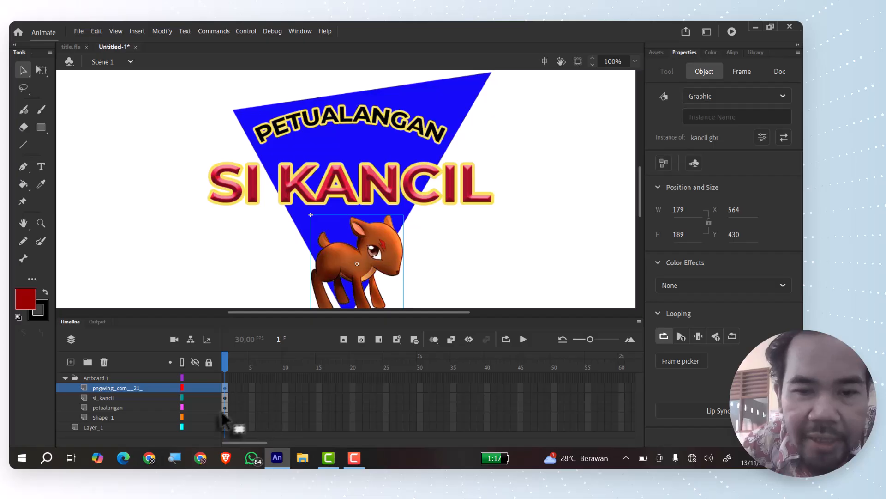
- Insert a keyframe at frame 10 on the Shape_1 layer for the blue triangle
left_click(156, 419)
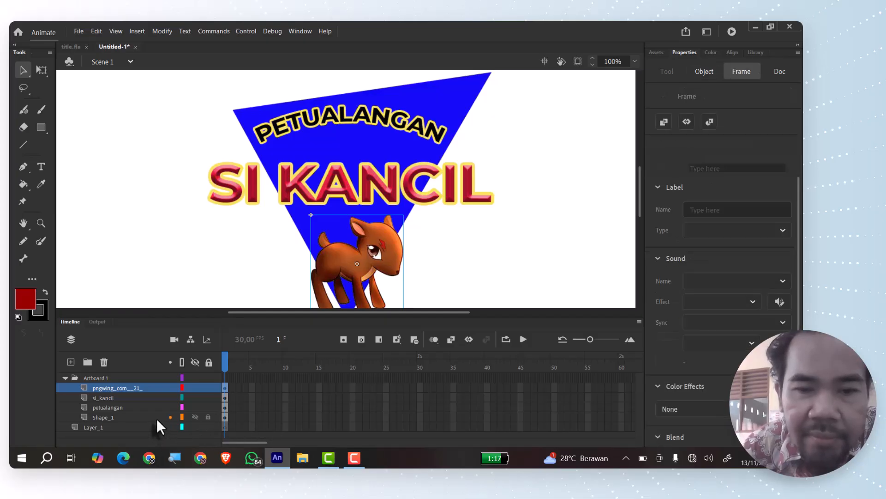
left_click(286, 417)
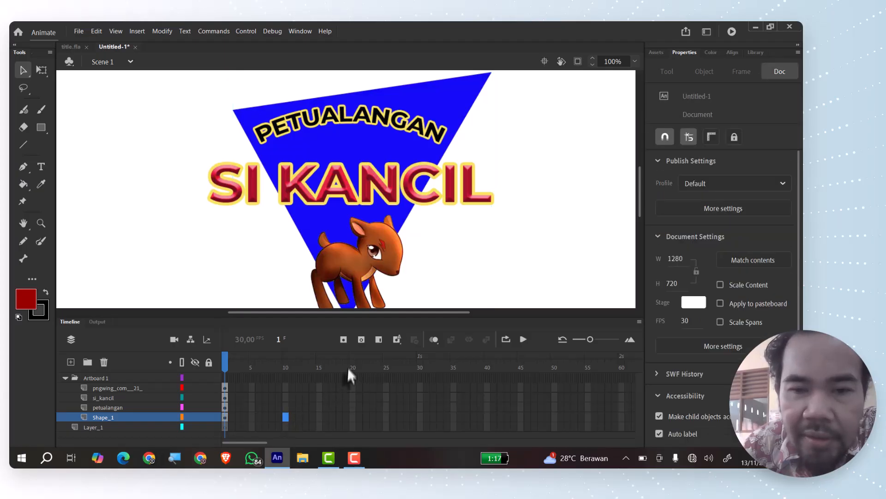
left_click(343, 339)
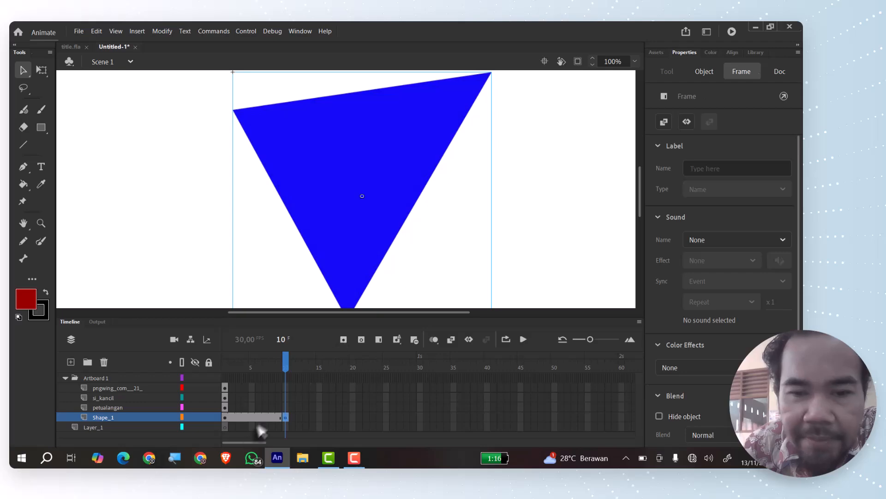
- Scale the blue triangle on Shape_1 down around its center to about 227 by 225 px at frame 1
left_click(223, 418)
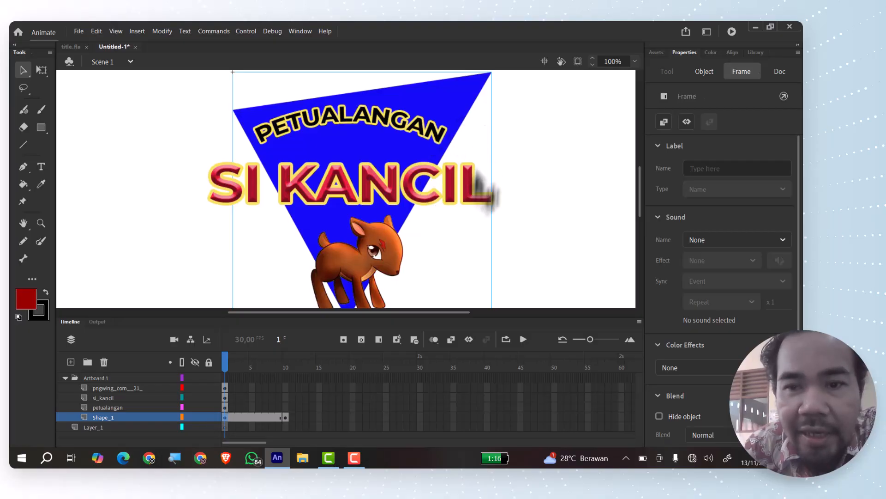
scroll(474, 190, "down", 5)
scroll(475, 190, "up", 10)
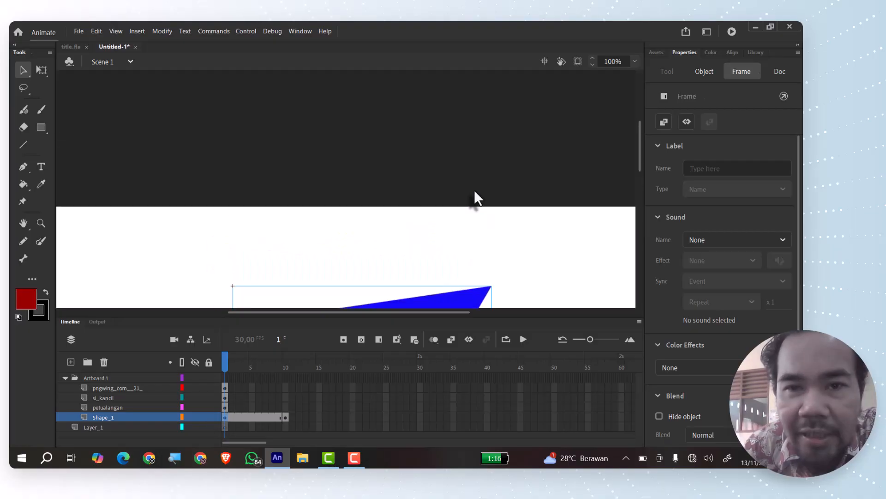
scroll(475, 189, "up", 4)
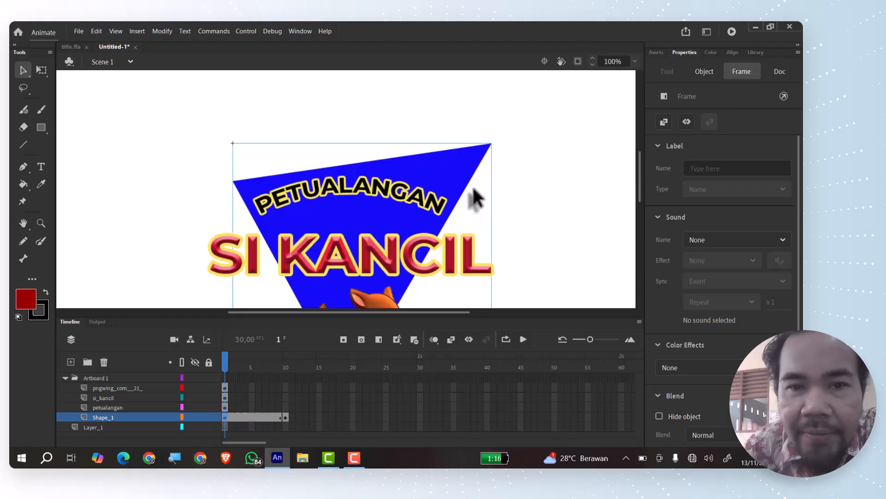
left_click(41, 70)
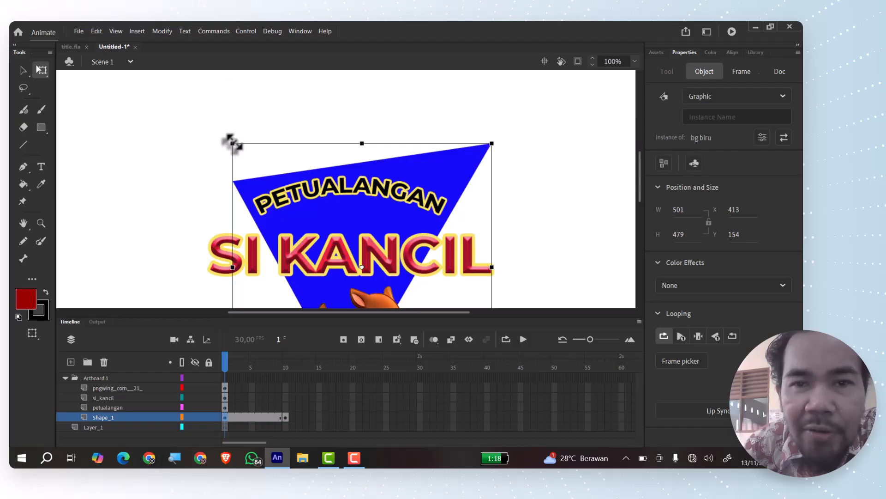
left_click_drag(232, 143, 303, 209)
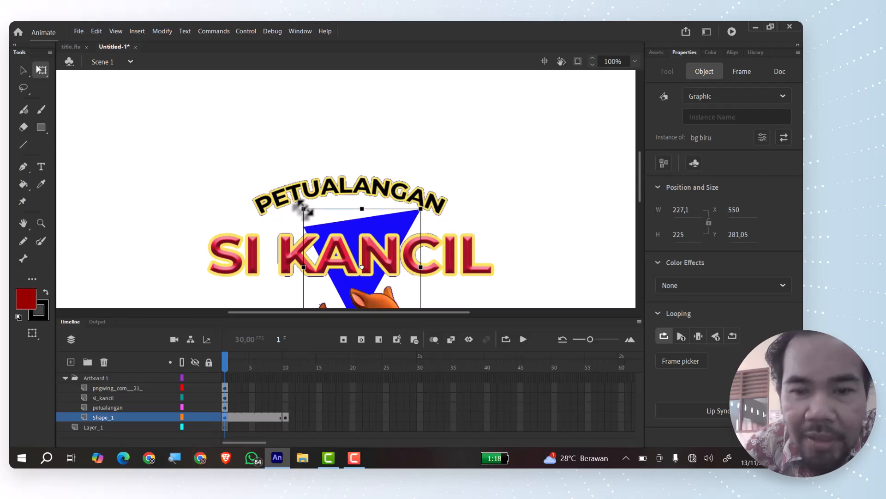
- Create a classic tween on the Shape_1 layer between the keyframes at frames 1 and 10
left_click(251, 416)
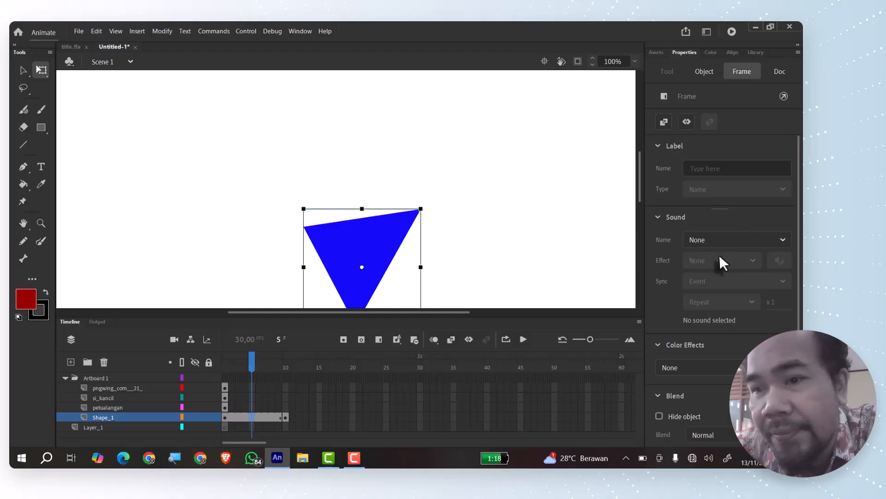
scroll(729, 353, "down", 2)
scroll(729, 351, "up", 2)
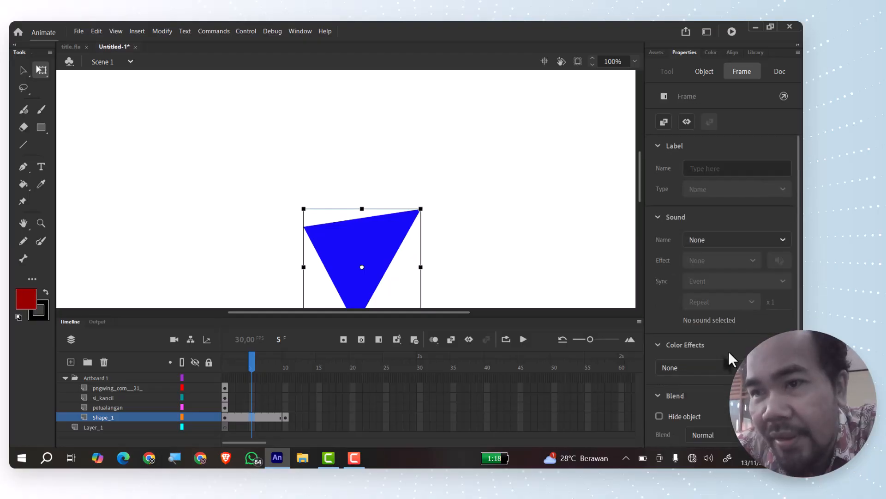
left_click(714, 72)
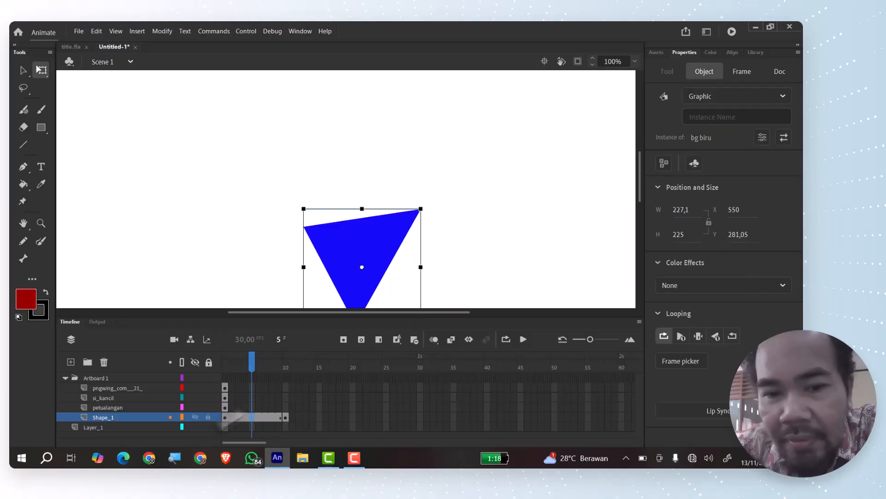
left_click(261, 417)
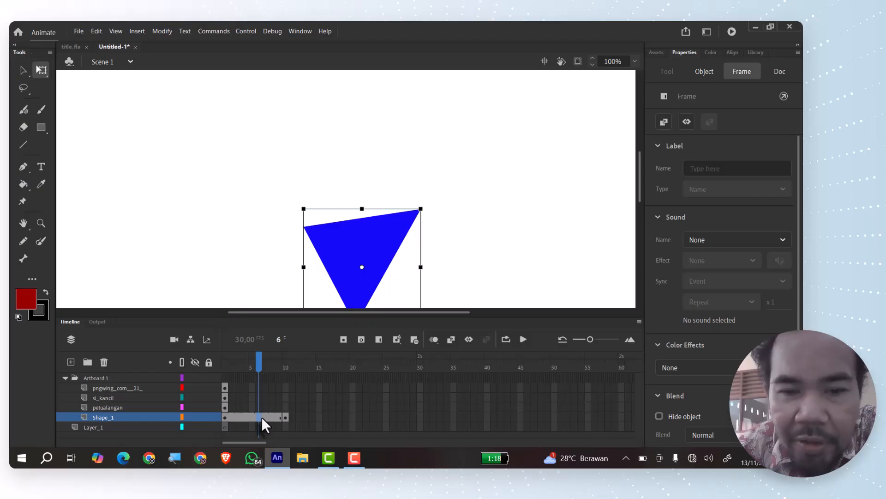
right_click(262, 416)
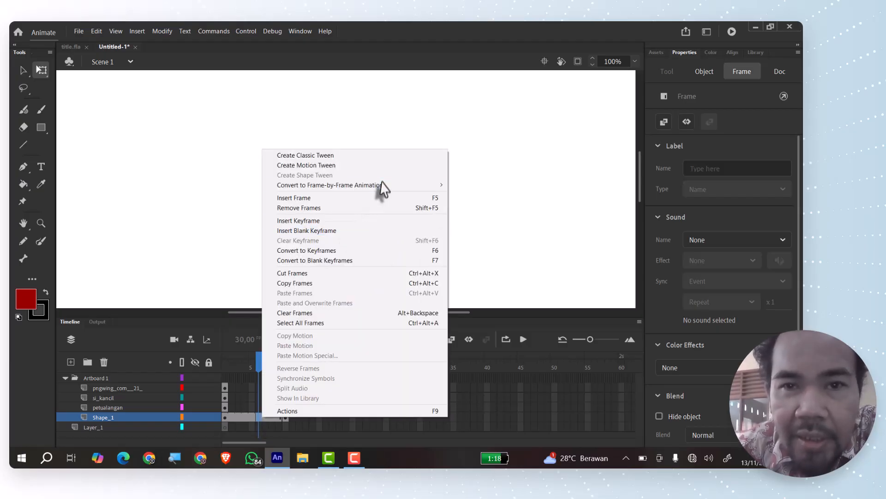
left_click(393, 157)
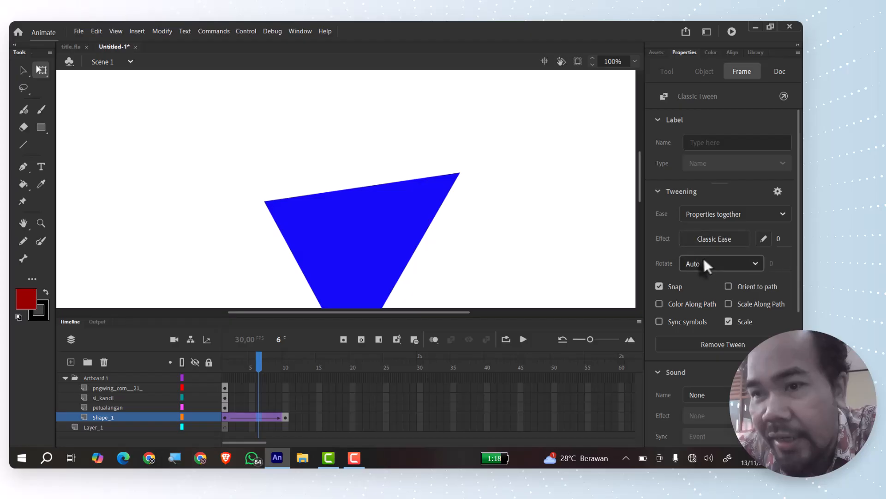
- Set the Shape_1 tween's rotation to Clockwise and scrub through frames 1 to 10 to check the spin
left_click(758, 267)
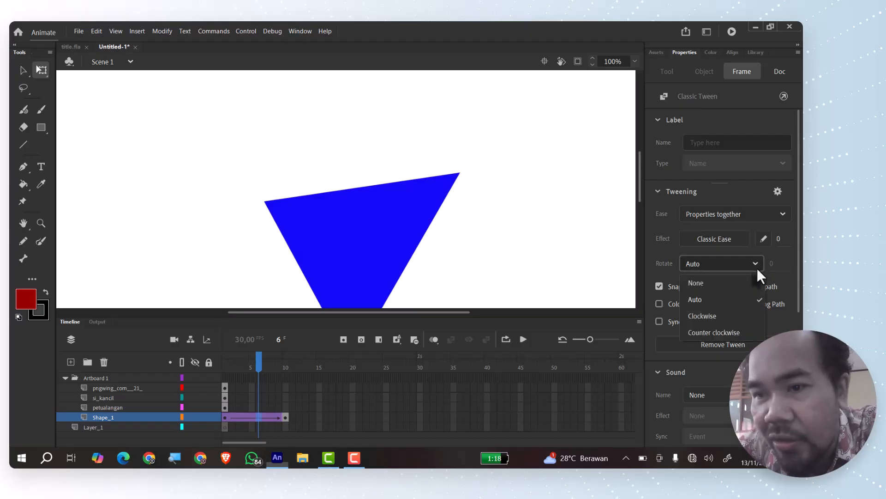
left_click(732, 315)
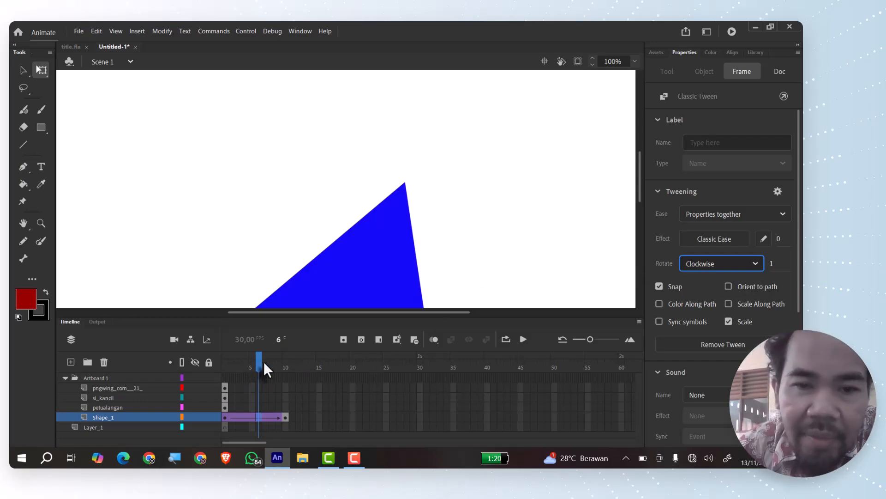
left_click_drag(264, 361, 284, 364)
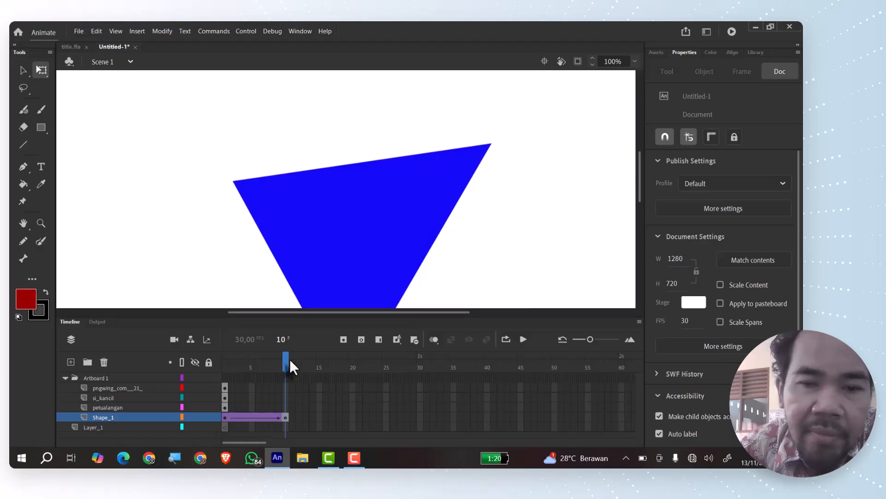
left_click_drag(290, 359, 224, 362)
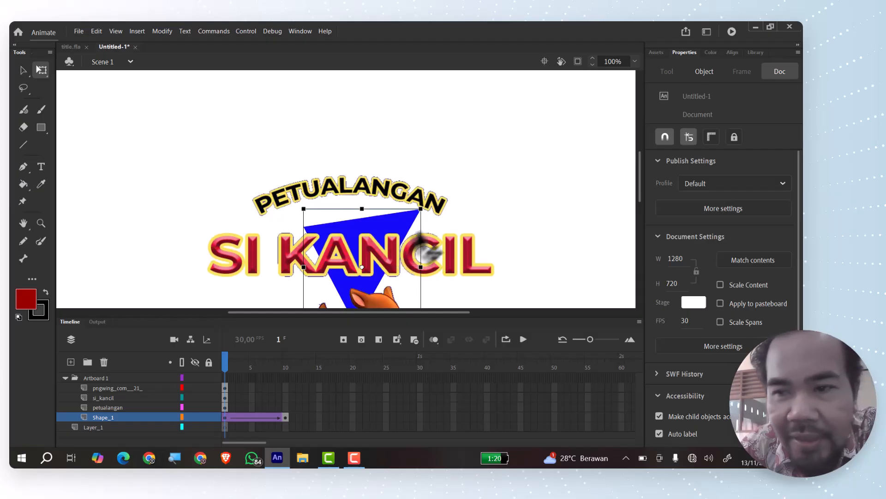
- Apply an Alpha color effect to frame 1 of Layer_1 and preview the animation up to frame 10
left_click(224, 424)
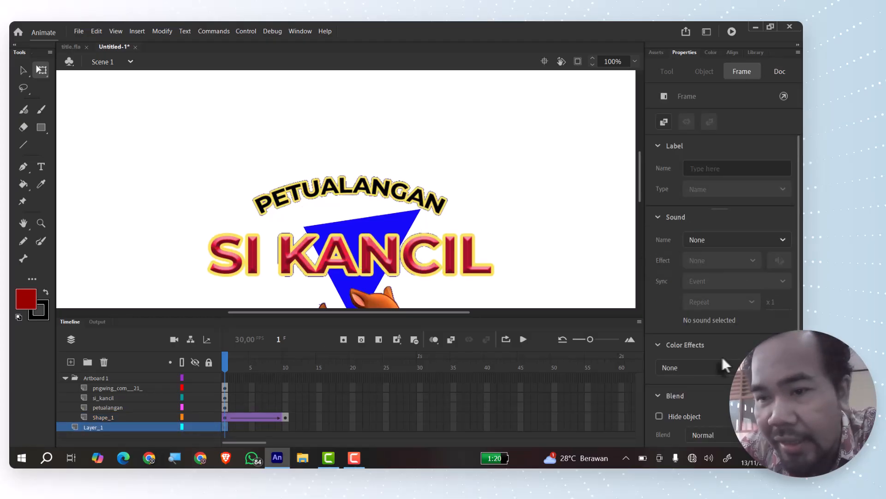
left_click(704, 374)
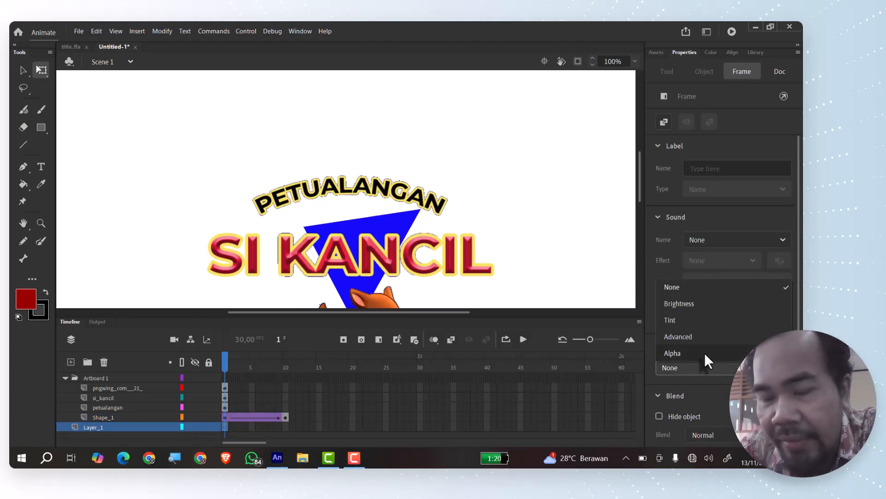
left_click(704, 353)
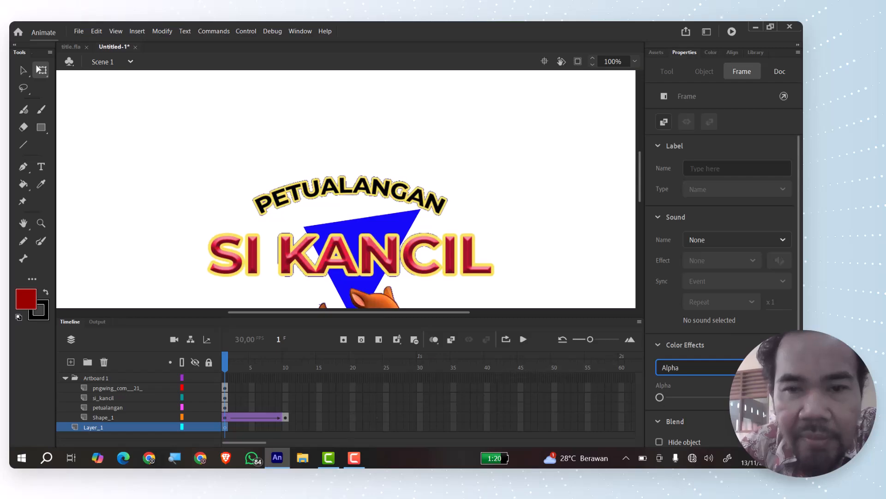
left_click_drag(227, 363, 259, 365)
key("Return")
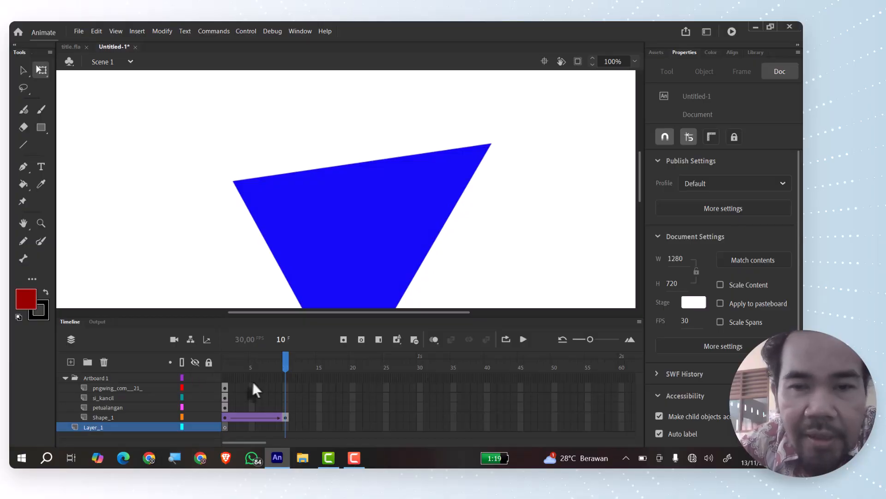
left_click_drag(285, 363, 210, 380)
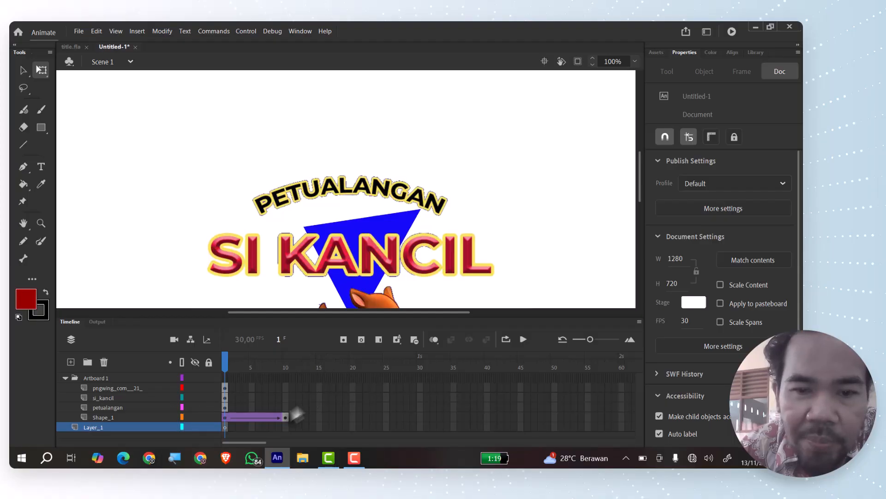
- Move the petualangan layer's first keyframe to frame 10 and insert another keyframe at frame 20
left_click(224, 408)
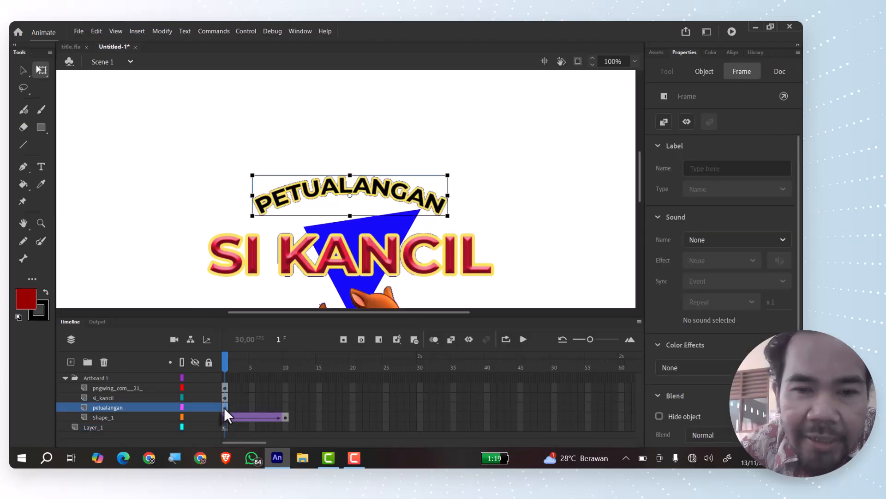
left_click_drag(224, 407, 282, 405)
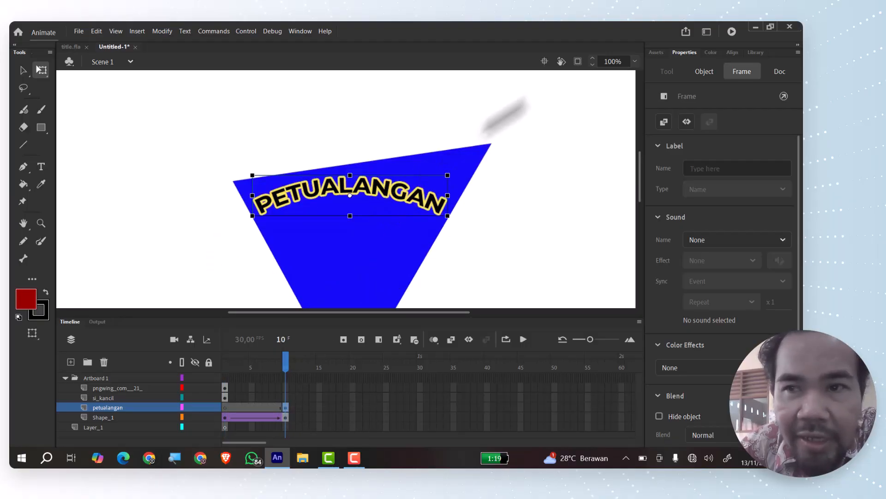
left_click(636, 61)
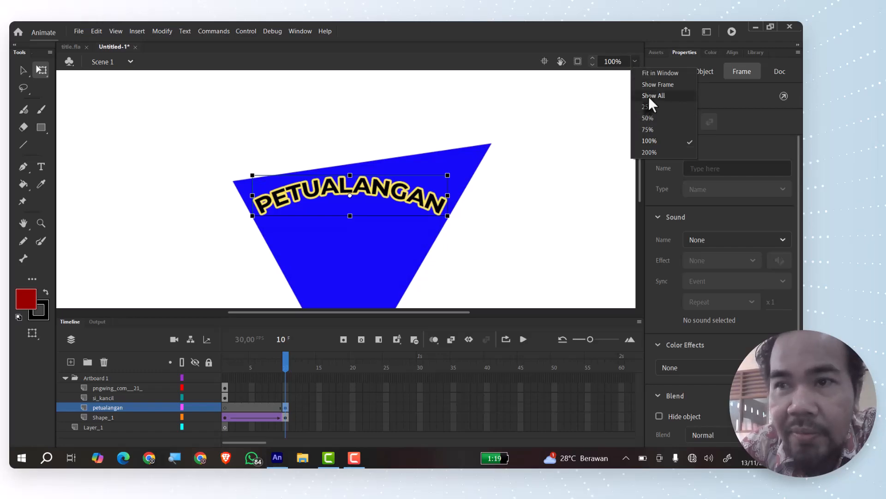
left_click(652, 74)
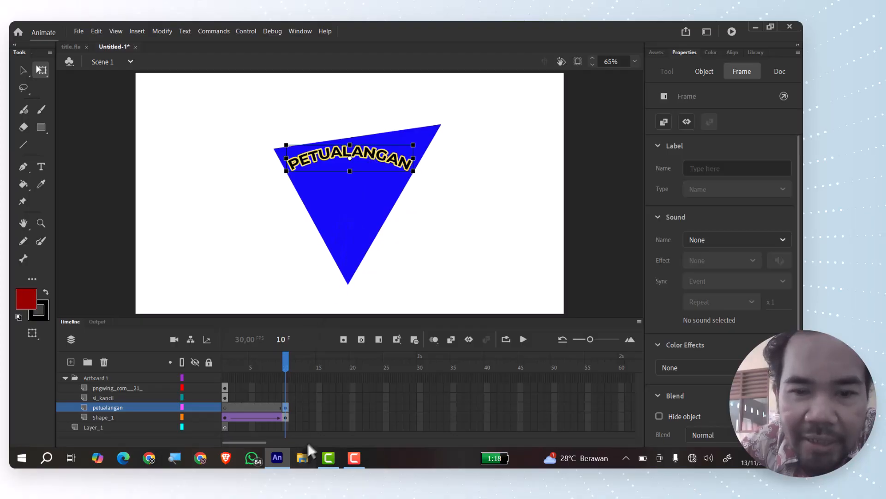
left_click(355, 408)
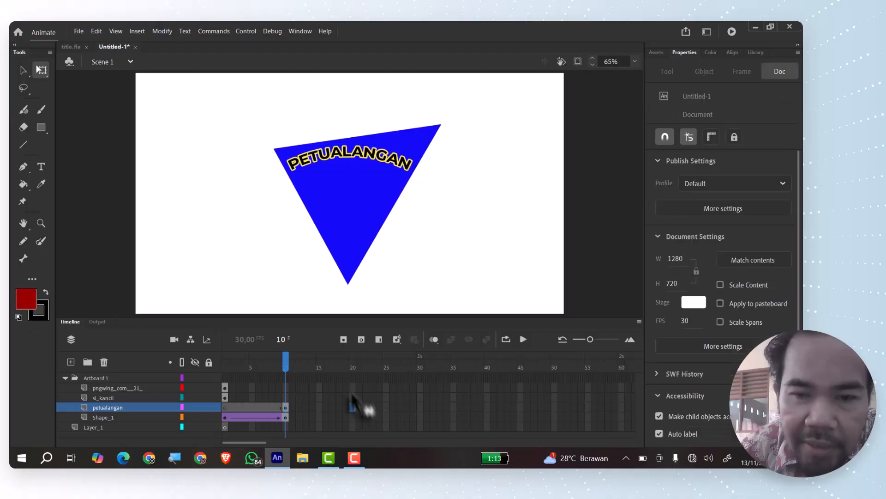
left_click(344, 340)
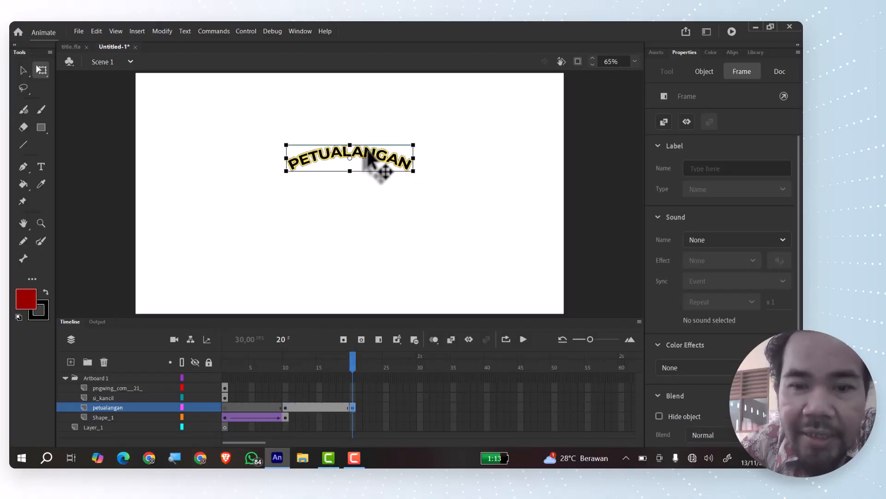
- Move the PETUALANGAN text above the stage at frame 10 and create a classic tween from there to frame 20
left_click(287, 410)
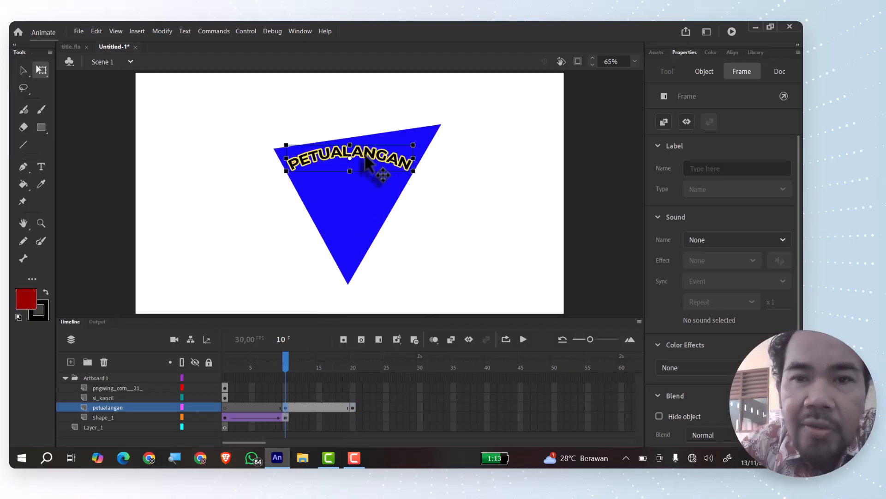
left_click_drag(371, 166, 362, 44)
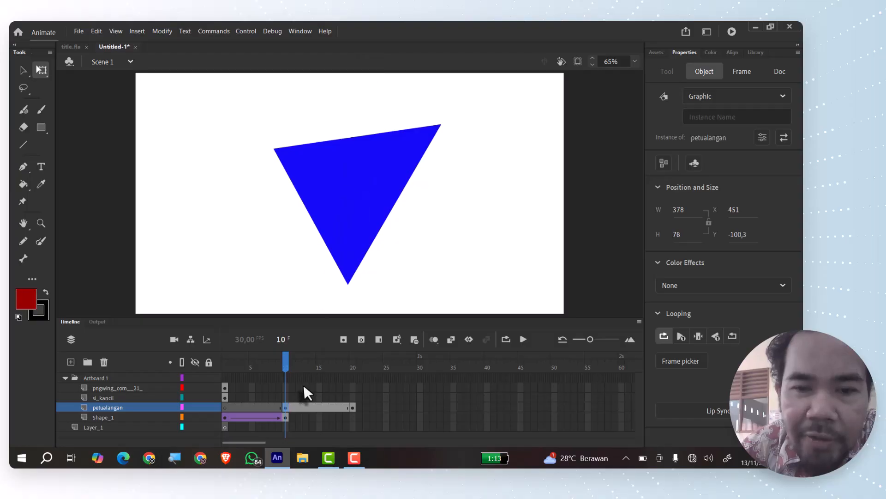
left_click(327, 409)
right_click(323, 407)
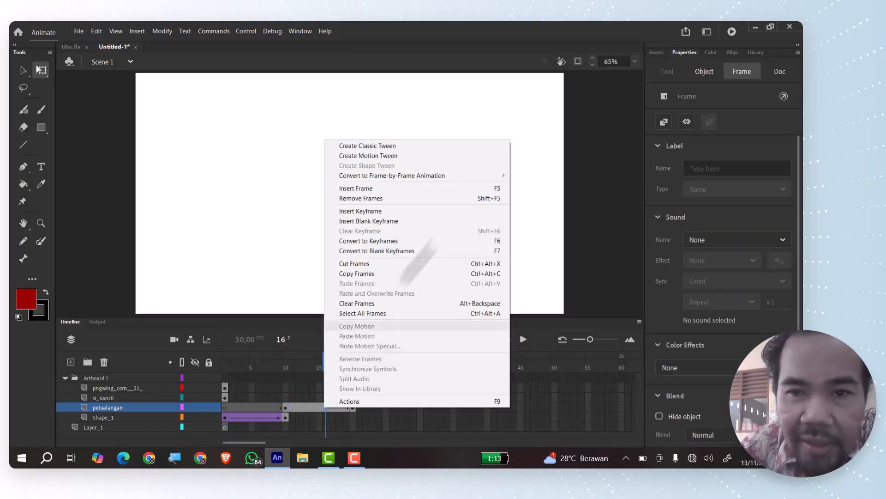
left_click(456, 144)
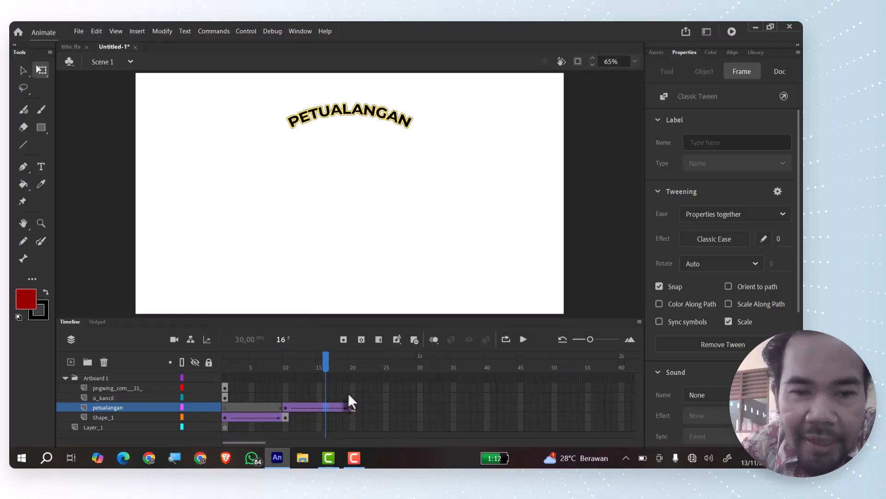
- Move the si_kancil layer's first keyframe to frame 20 and insert another keyframe at frame 30
left_click(219, 397)
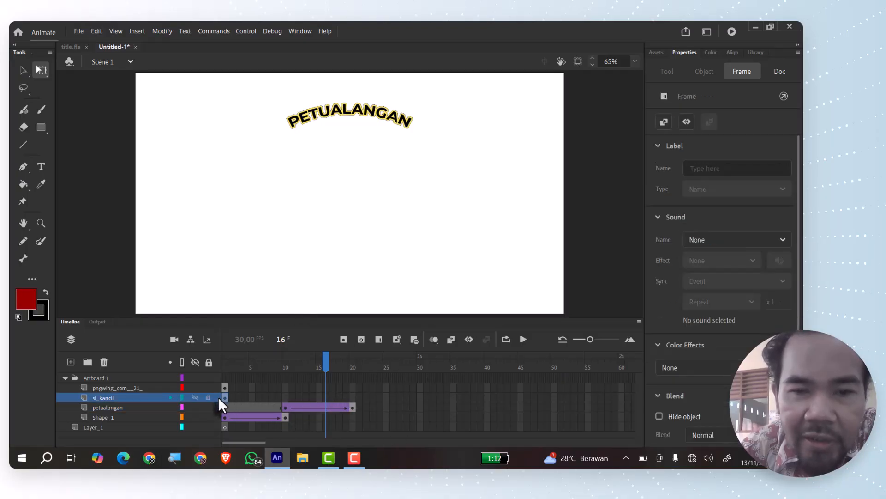
left_click(226, 395)
left_click_drag(225, 395, 350, 396)
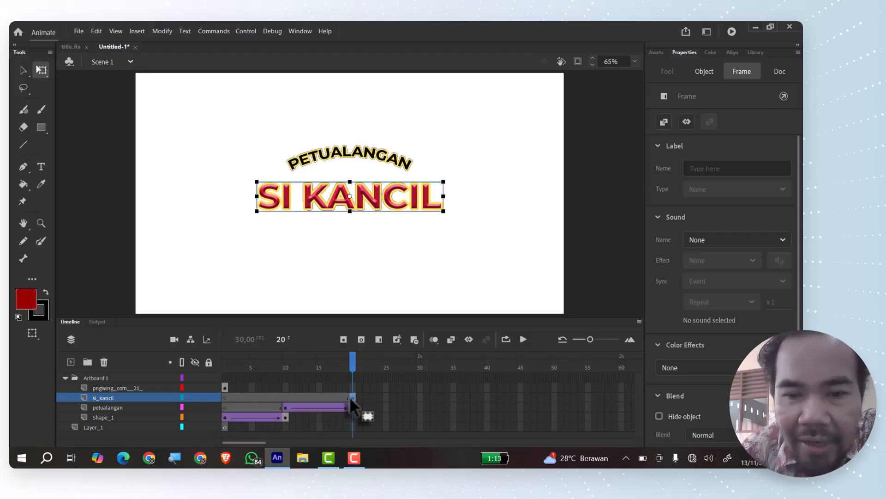
left_click(418, 397)
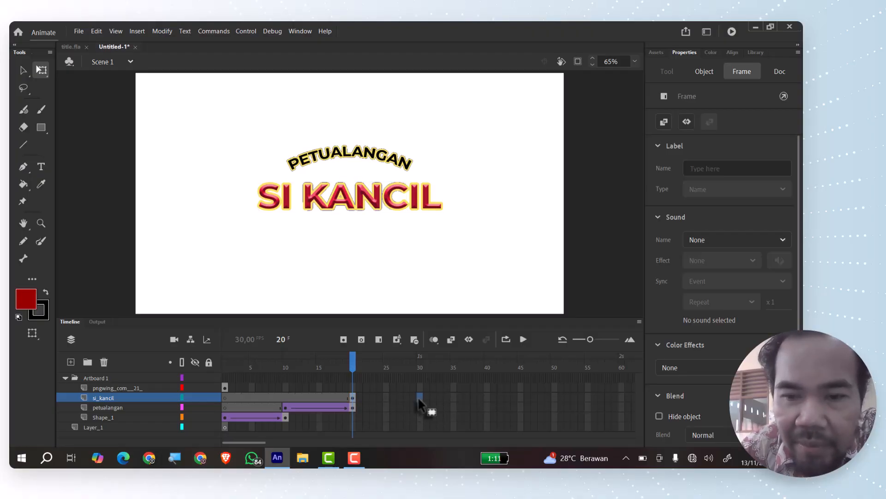
left_click(344, 339)
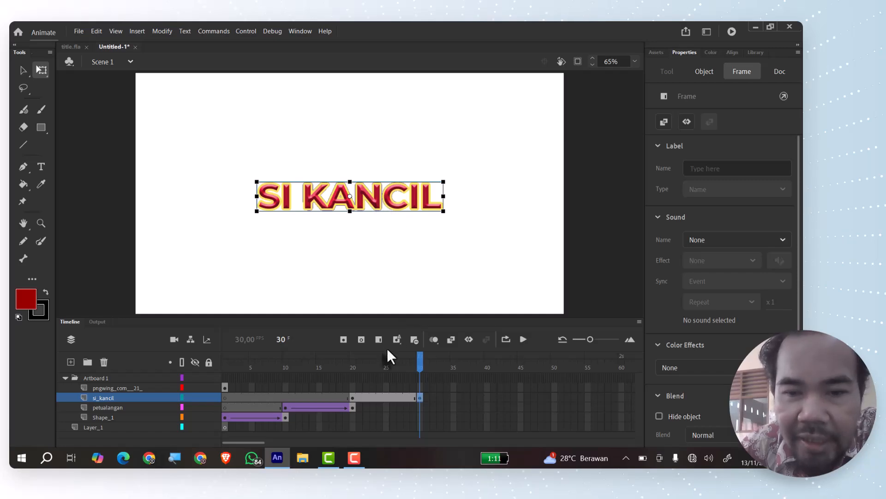
- Shrink the SI KANCIL text at frame 20 to about 103 × 16 and apply an Alpha color effect to that frame
left_click(353, 399)
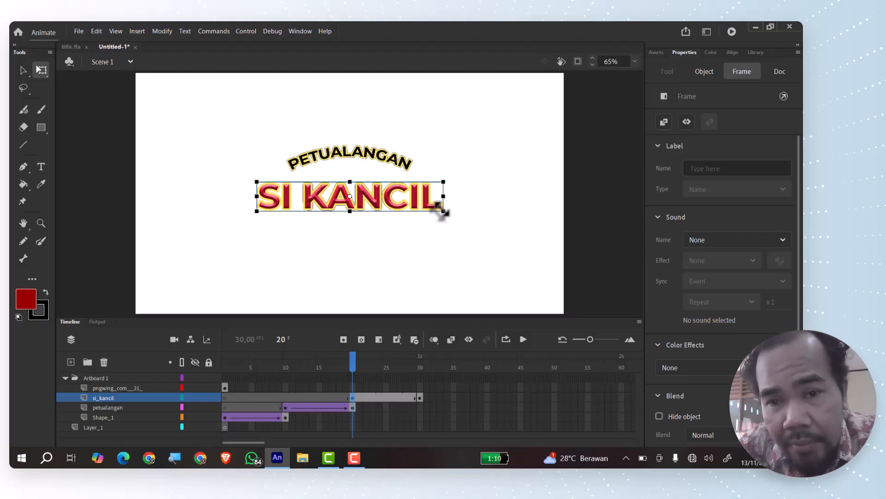
left_click_drag(439, 210, 418, 200)
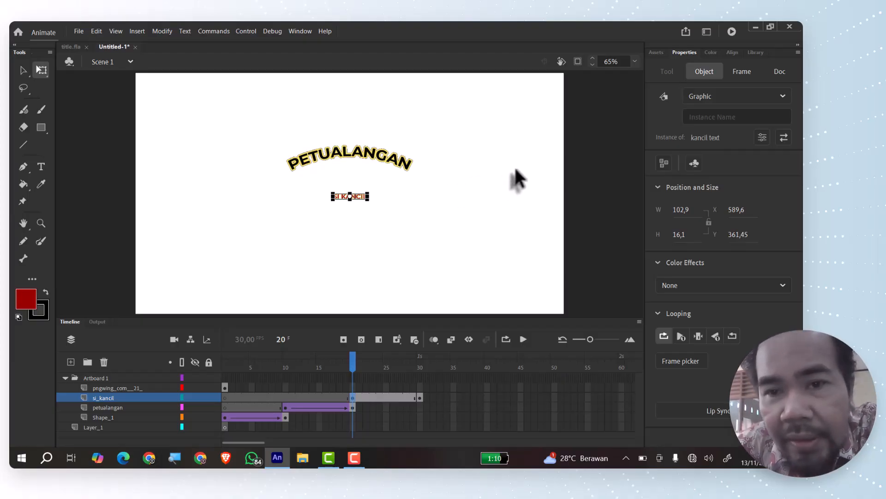
left_click(351, 398)
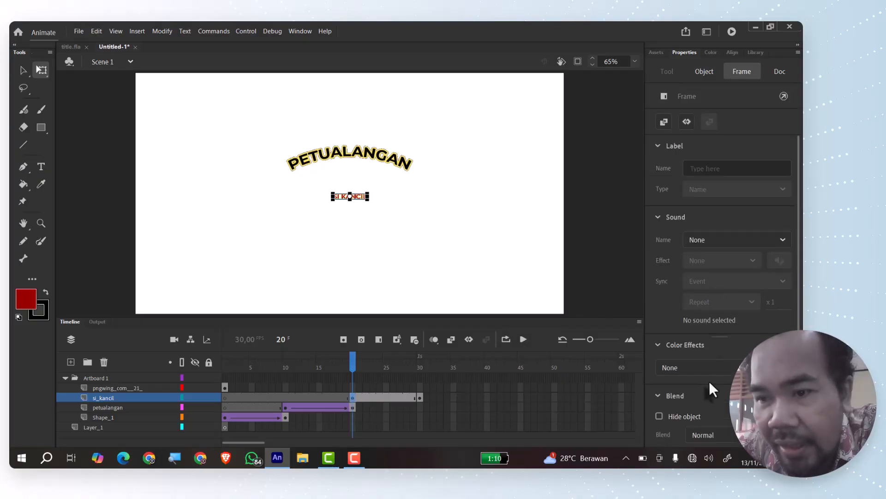
left_click(710, 367)
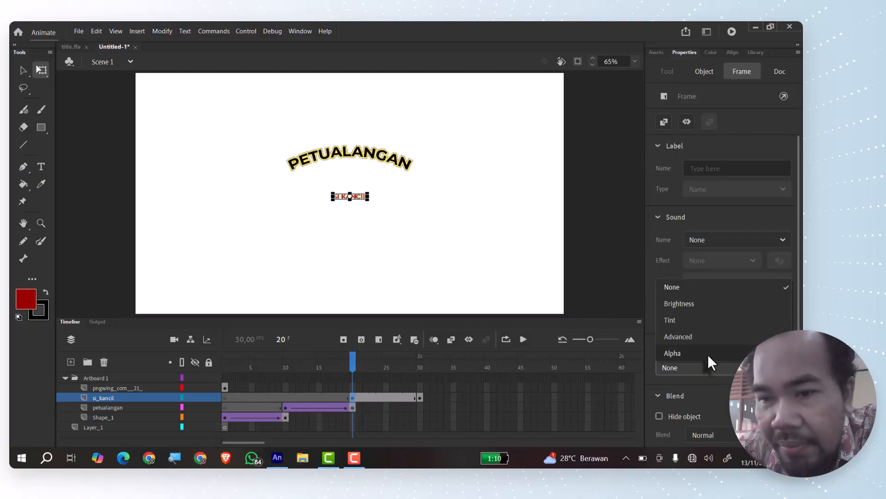
left_click(697, 353)
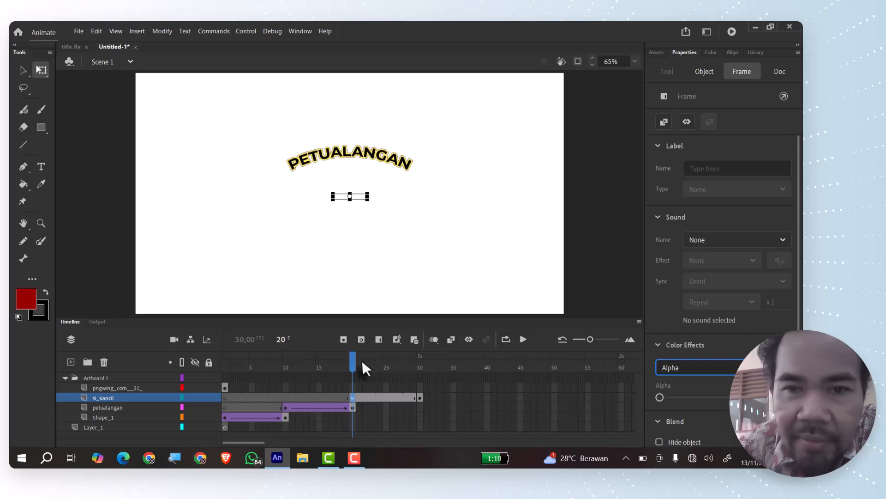
- Create a classic tween on the si_kancil layer between frames 20 and 30 and preview it through frame 30
mouse_move(350, 358)
left_mouse_down()
mouse_move(419, 359)
mouse_move(360, 361)
left_mouse_up()
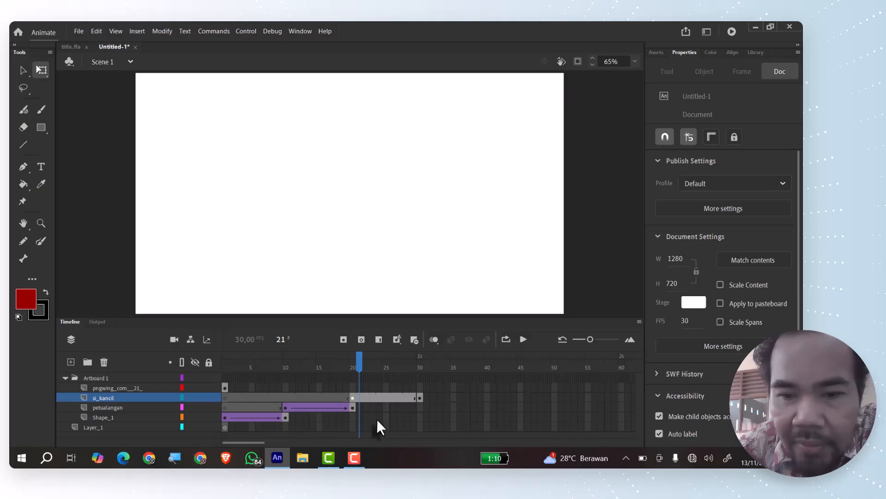
left_click(384, 395)
right_click(384, 396)
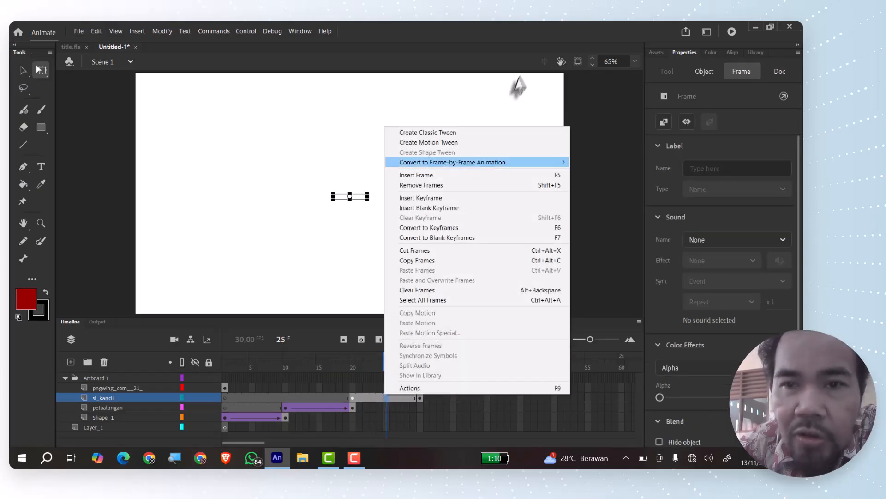
left_click(428, 133)
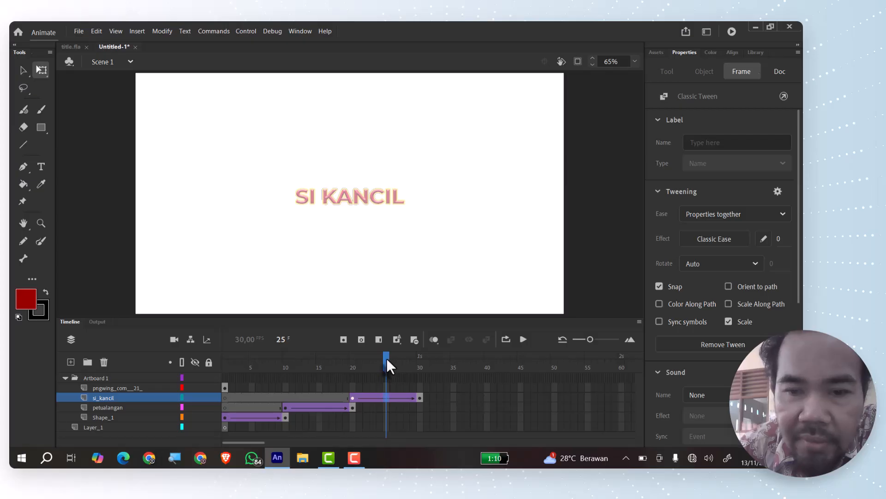
left_click_drag(386, 360, 419, 370)
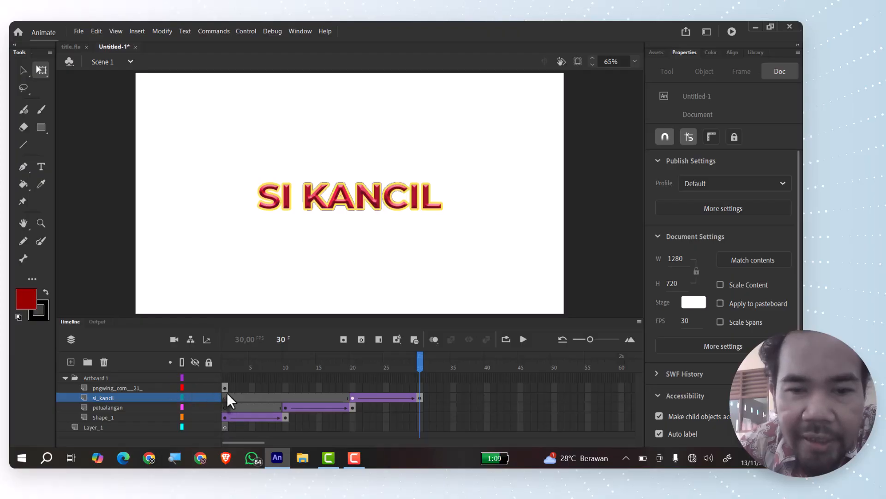
- Move the pngwing_com__21_ layer's first keyframe to frame 30 and insert another keyframe at frame 40
left_click_drag(225, 390, 418, 387)
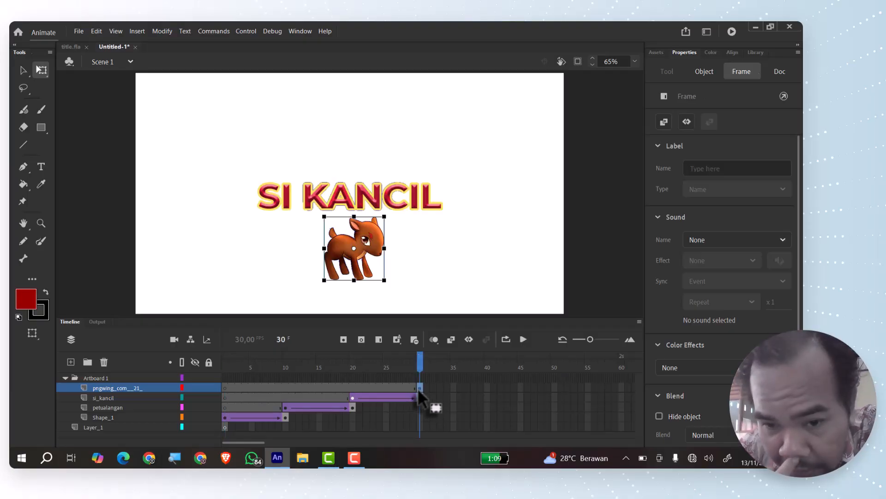
left_click(488, 388)
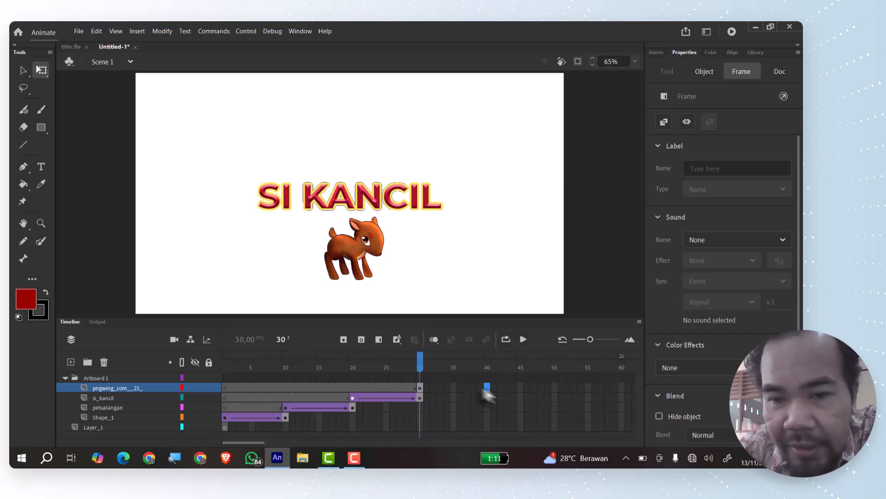
left_click(343, 339)
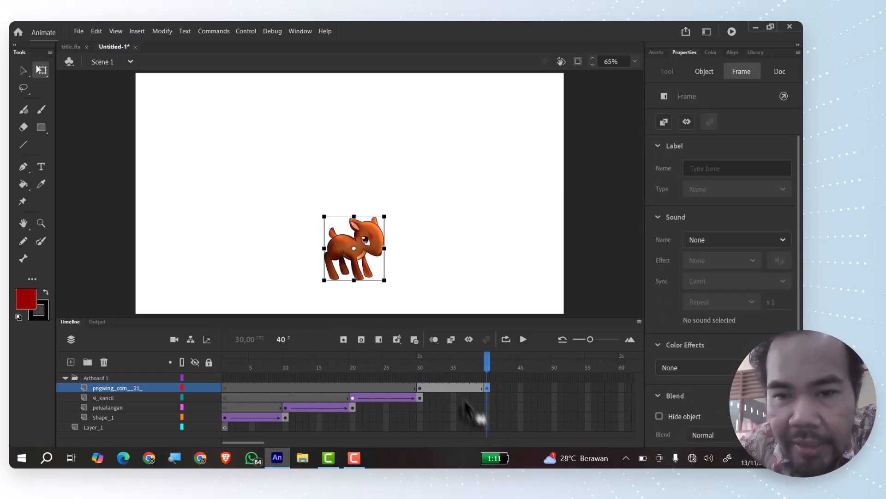
- Enlarge the deer at frame 30 to about 376 × 397 and give it an Alpha color effect of 50%
left_click(419, 389)
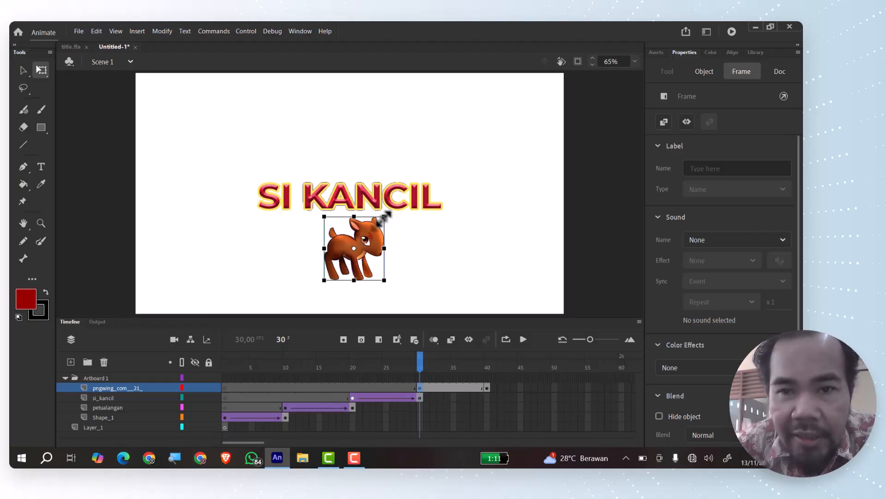
left_click_drag(382, 215, 417, 180)
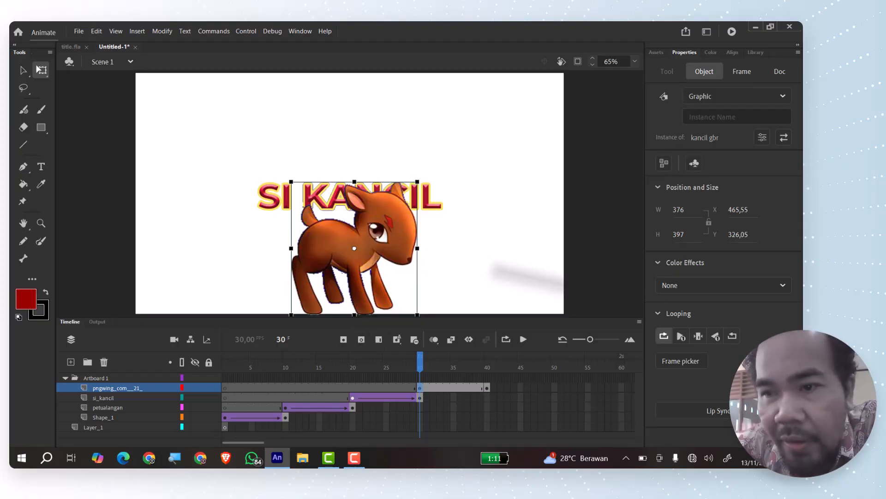
left_click(741, 283)
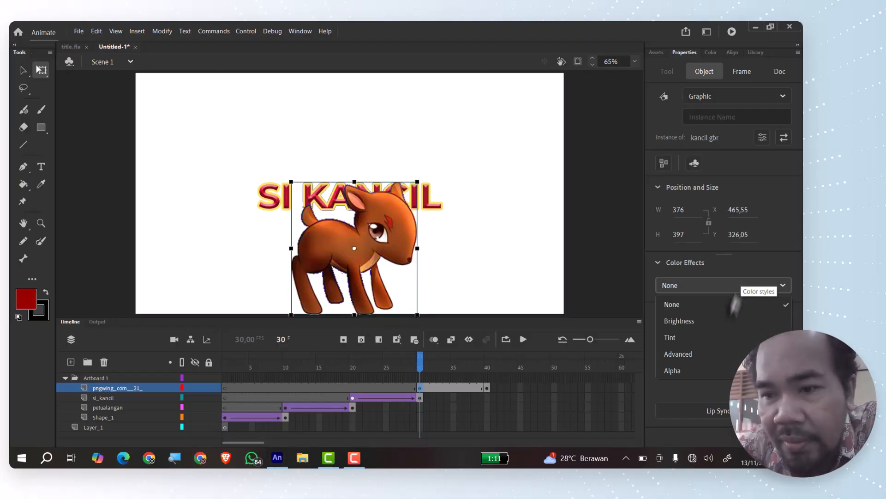
left_click(713, 371)
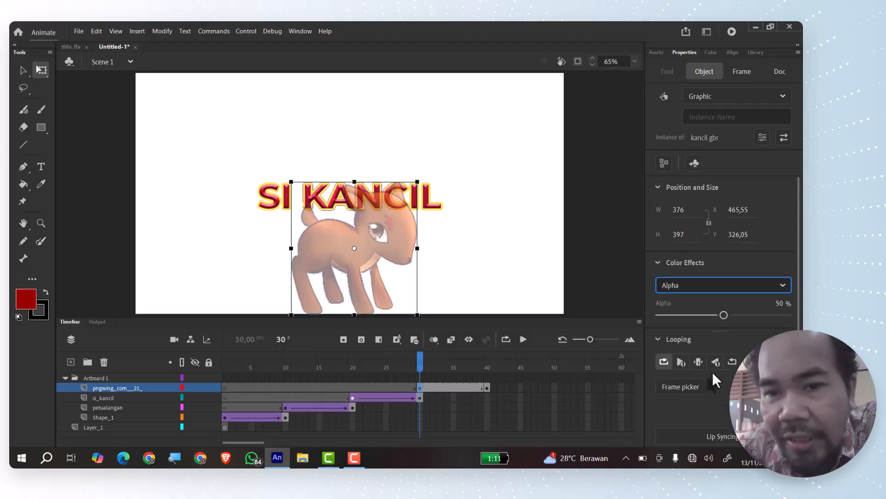
- Create a classic tween on the deer layer between frames 30 and 40 and preview the whole animation
left_click(445, 389)
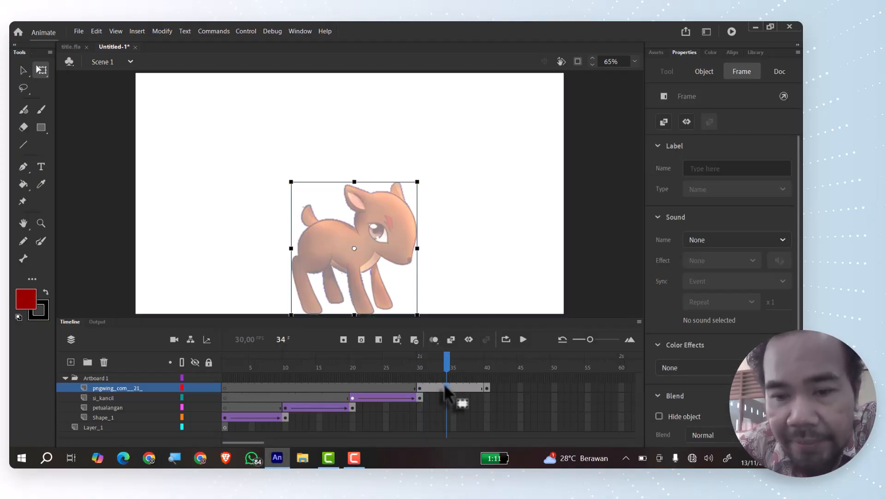
right_click(445, 388)
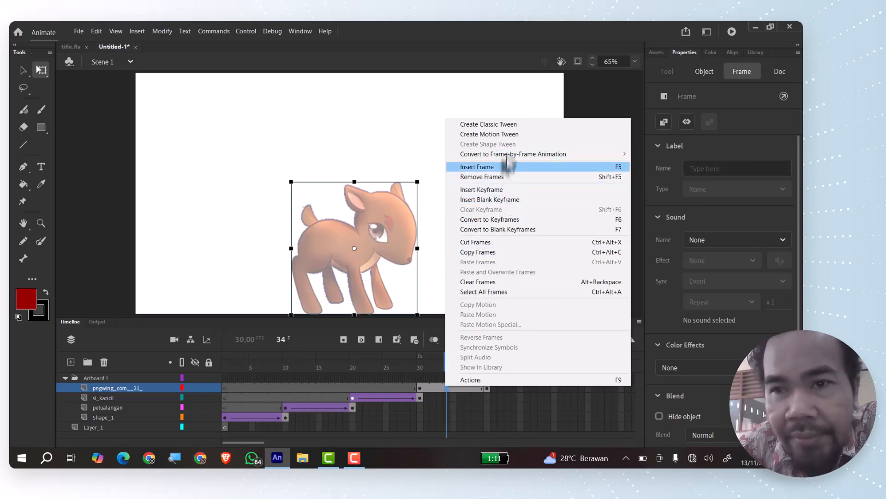
left_click(517, 125)
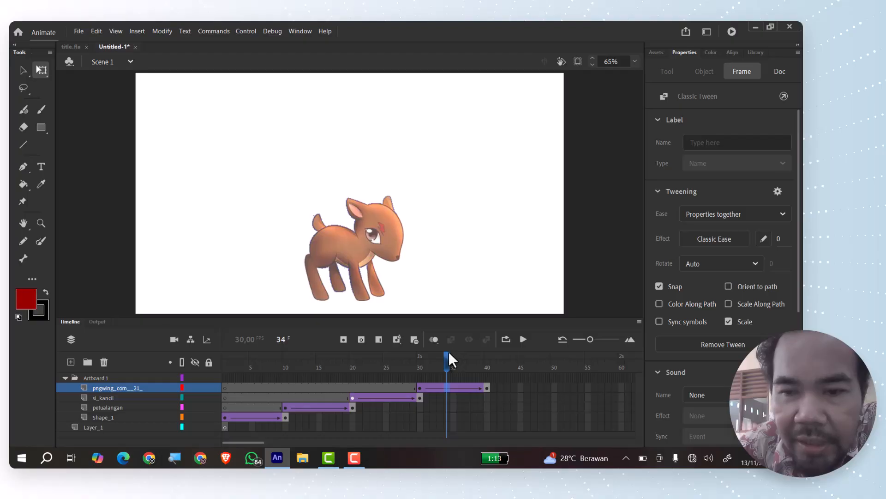
left_click_drag(449, 353, 194, 408)
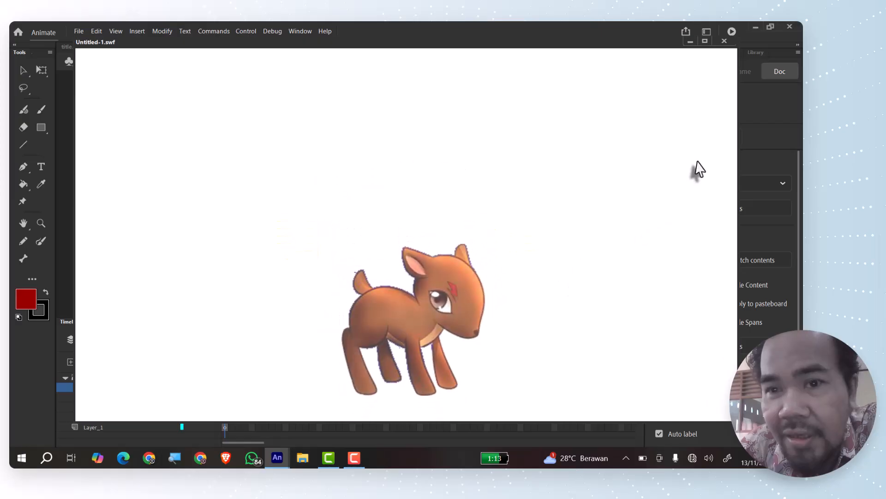
left_click(724, 42)
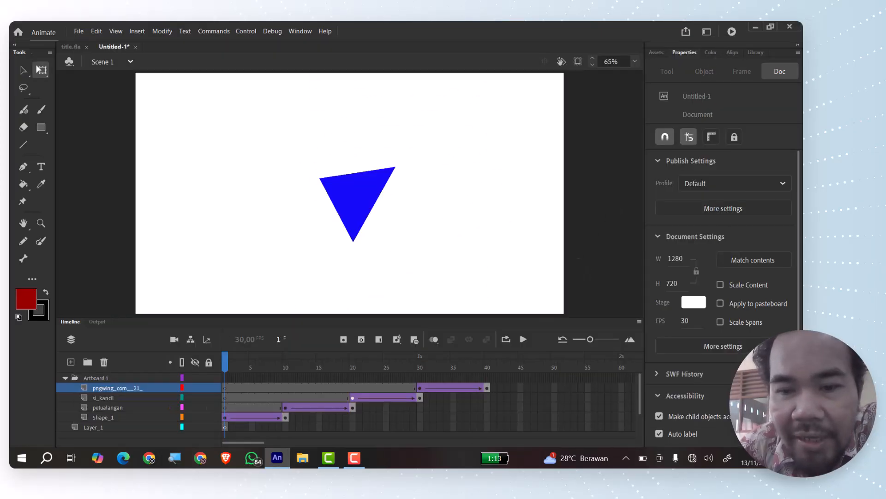
- Extend the pngwing_com__21_, si_kancil, petualangan and Shape_1 layers to frame 50 and test the movie
left_click(556, 387)
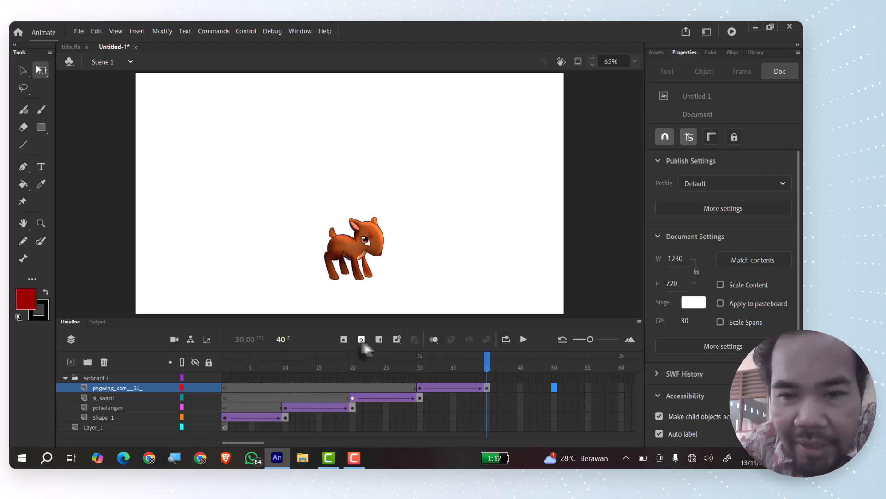
left_click(379, 341)
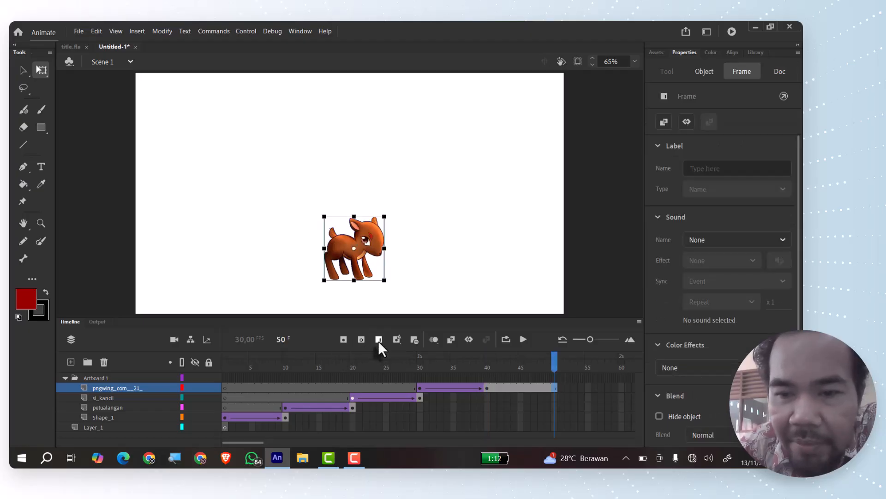
left_click(556, 396)
left_click(556, 396)
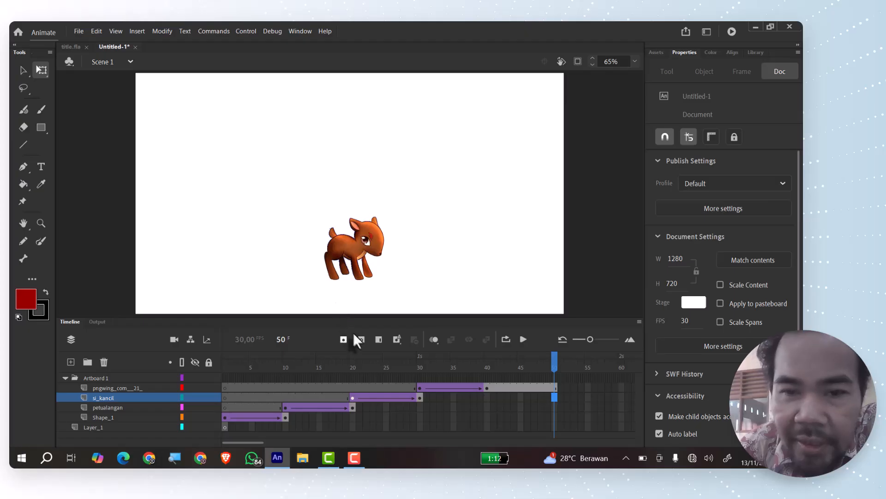
left_click(378, 340)
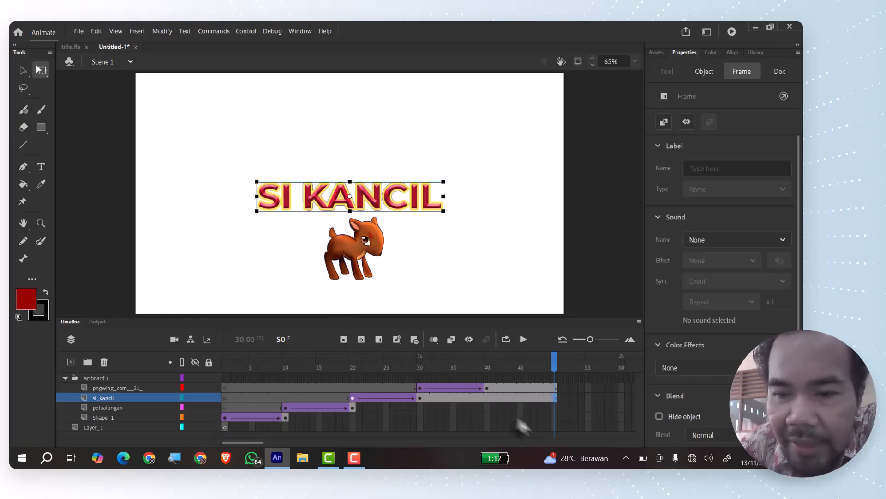
left_click(555, 408)
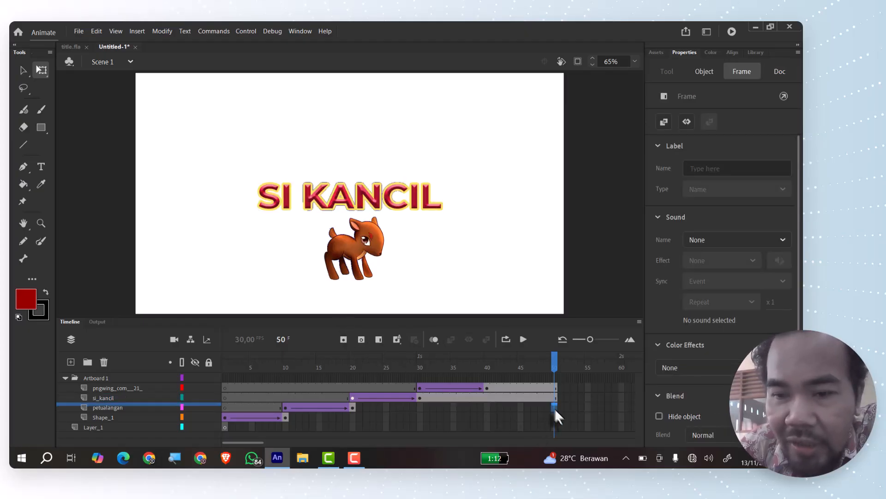
left_click(380, 339)
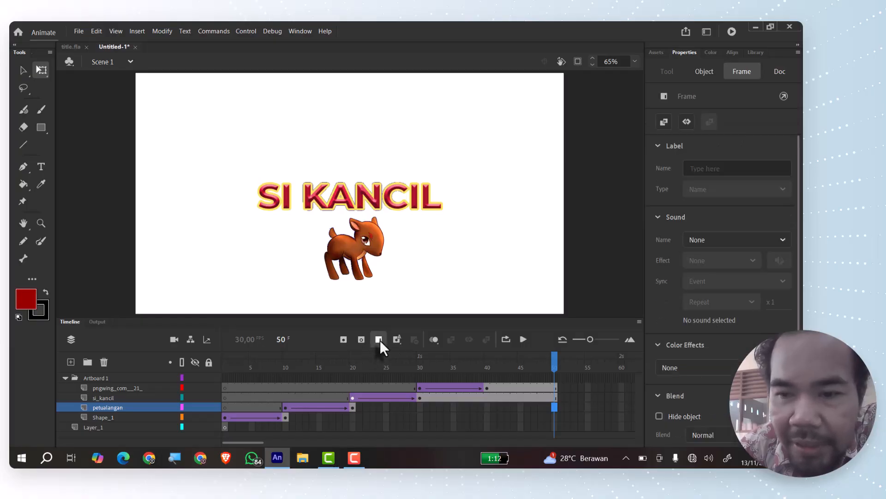
left_click(558, 418)
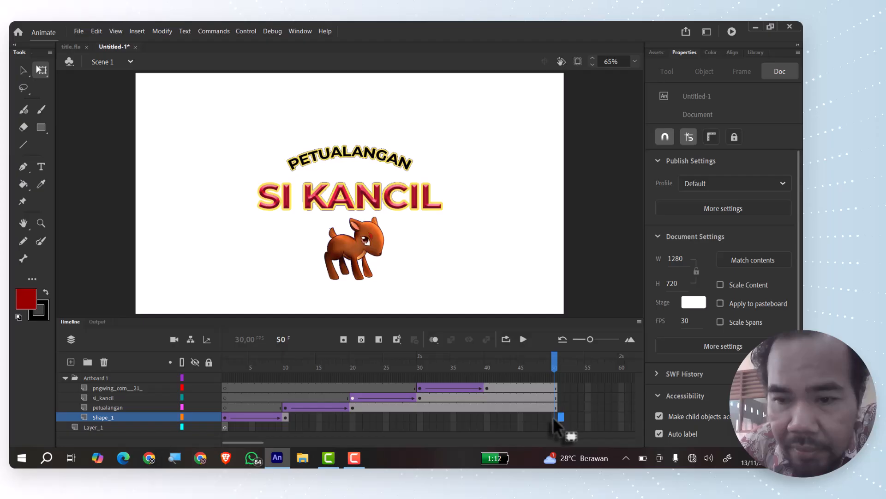
left_click(379, 343)
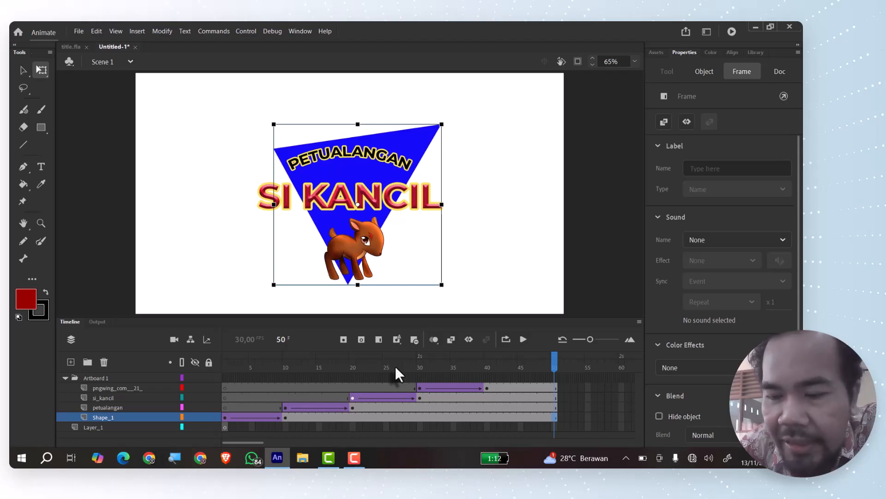
key("ctrl+Return")
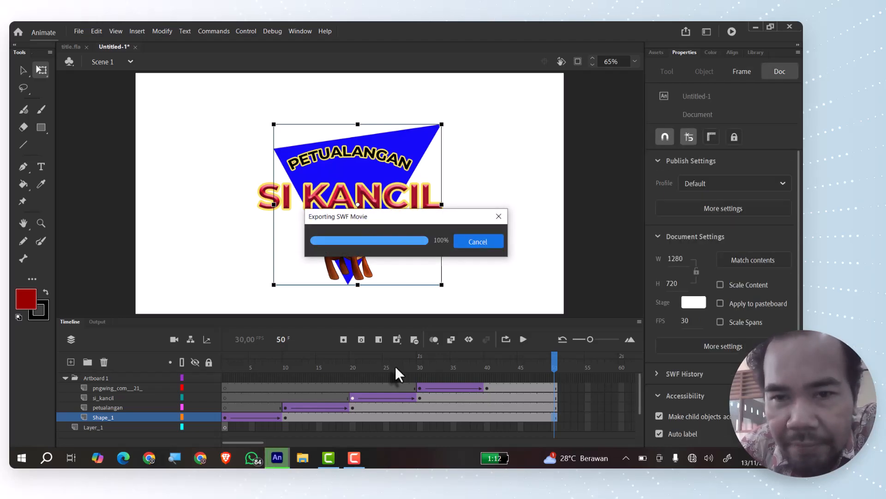